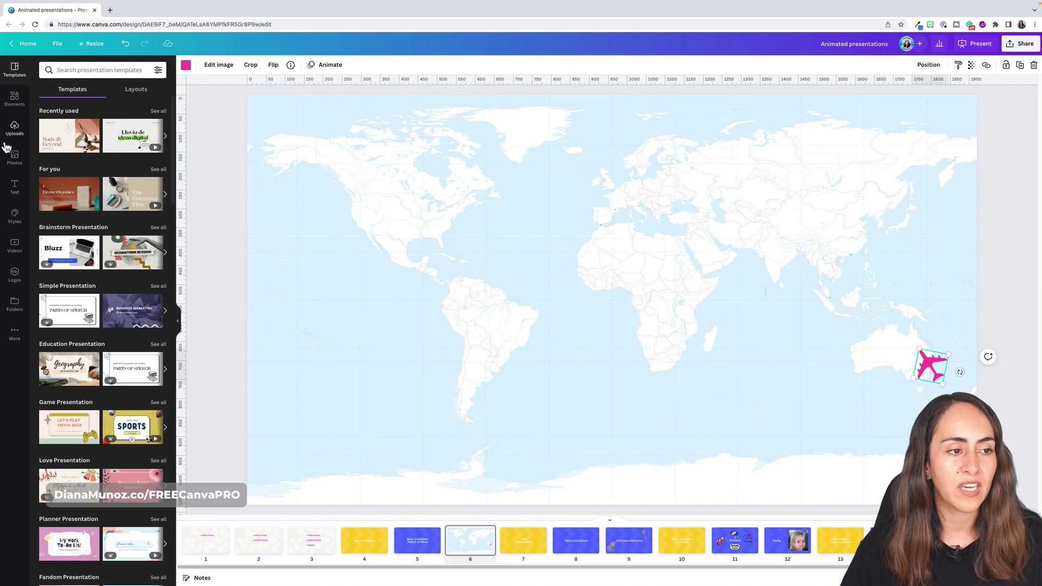
# View the details of the recently used light-blue Political World Map photo.
pyautogui.click(14, 158)
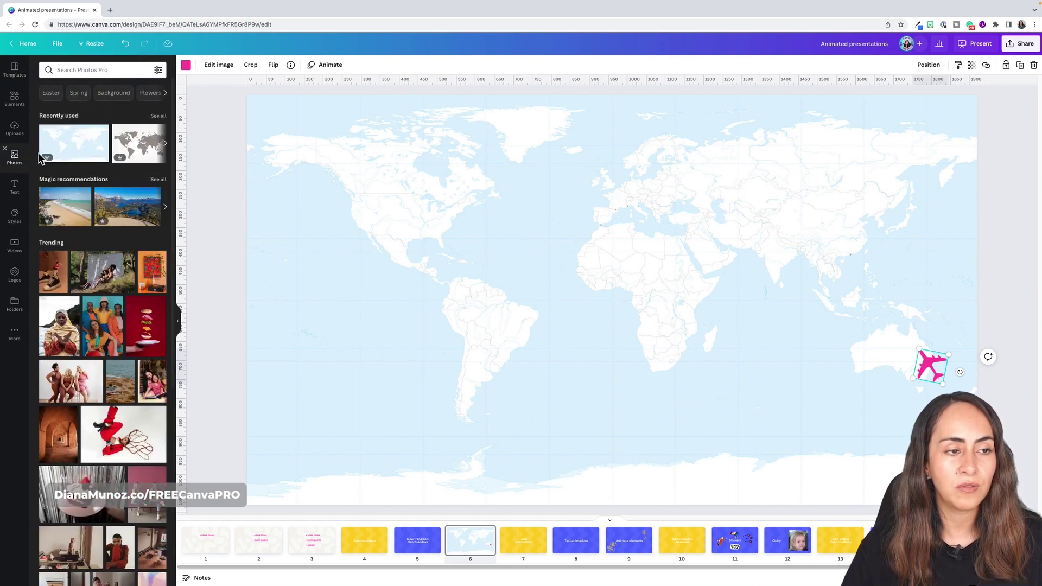
pyautogui.click(102, 130)
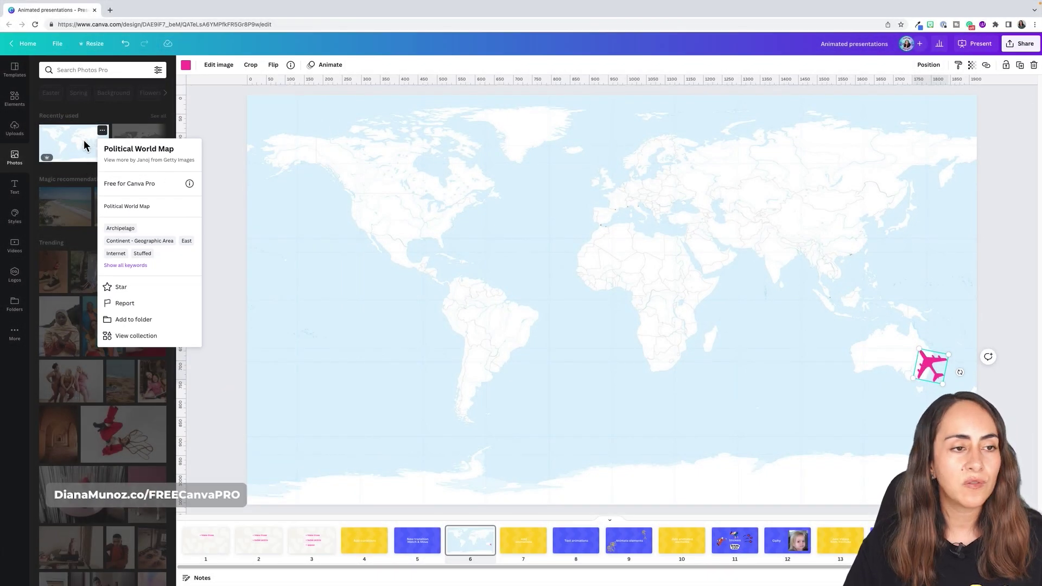
# Find the white airplane graphic among all recently used elements and view its details.
pyautogui.click(15, 99)
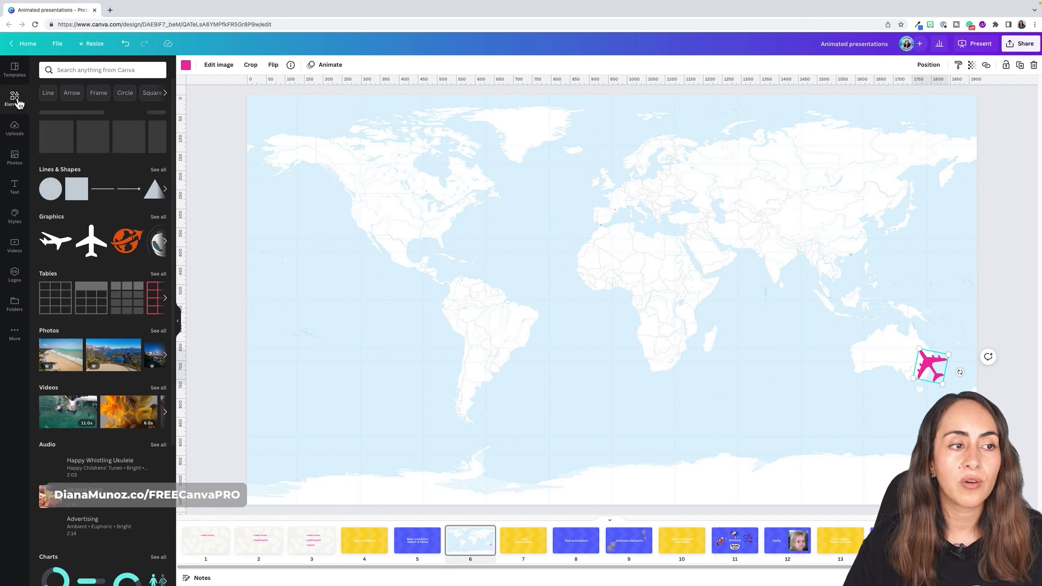
pyautogui.press('Escape')
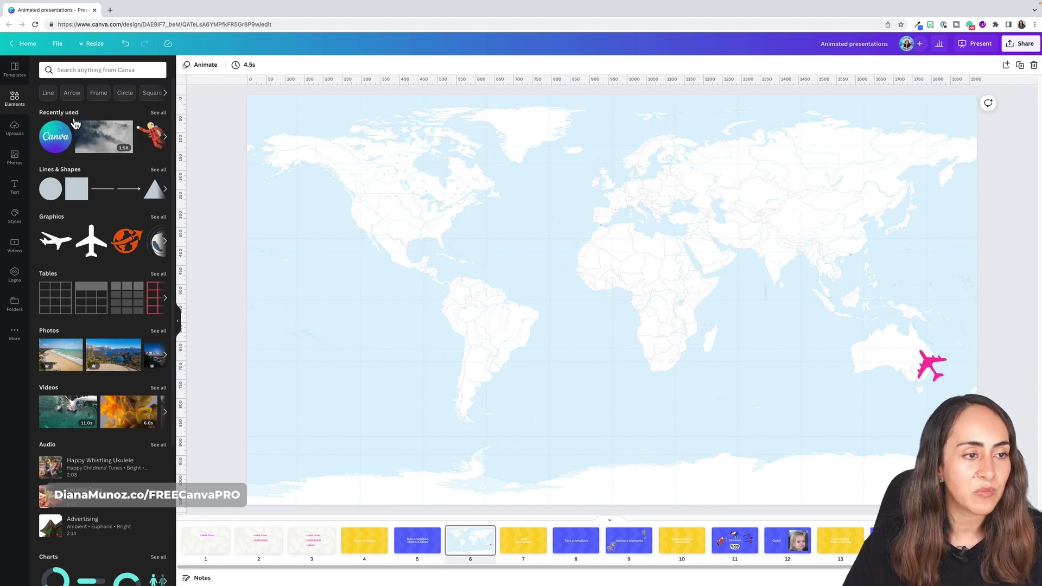
pyautogui.click(158, 113)
pyautogui.scroll(-5, 119, 352)
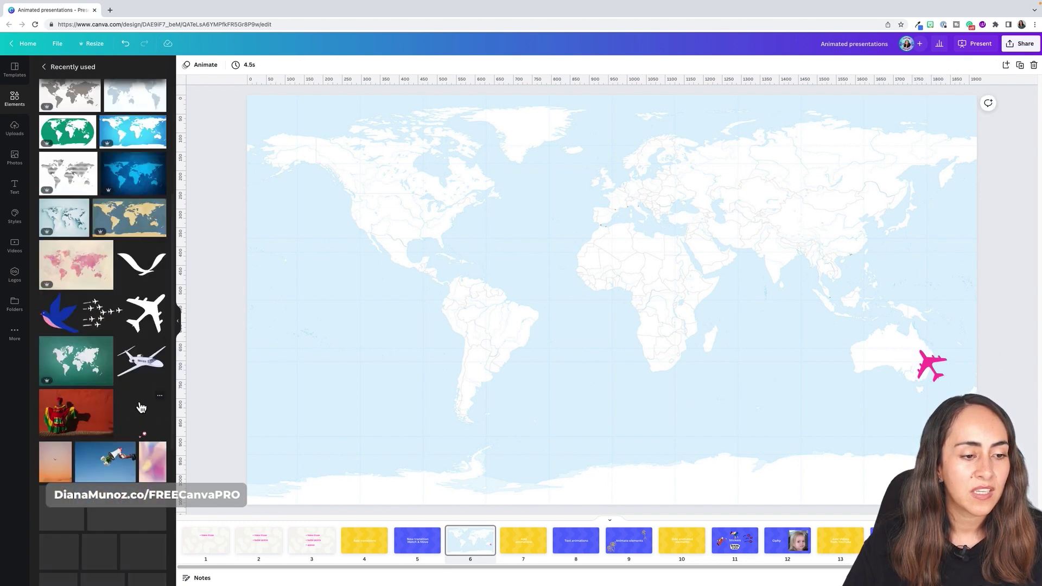
pyautogui.click(162, 308)
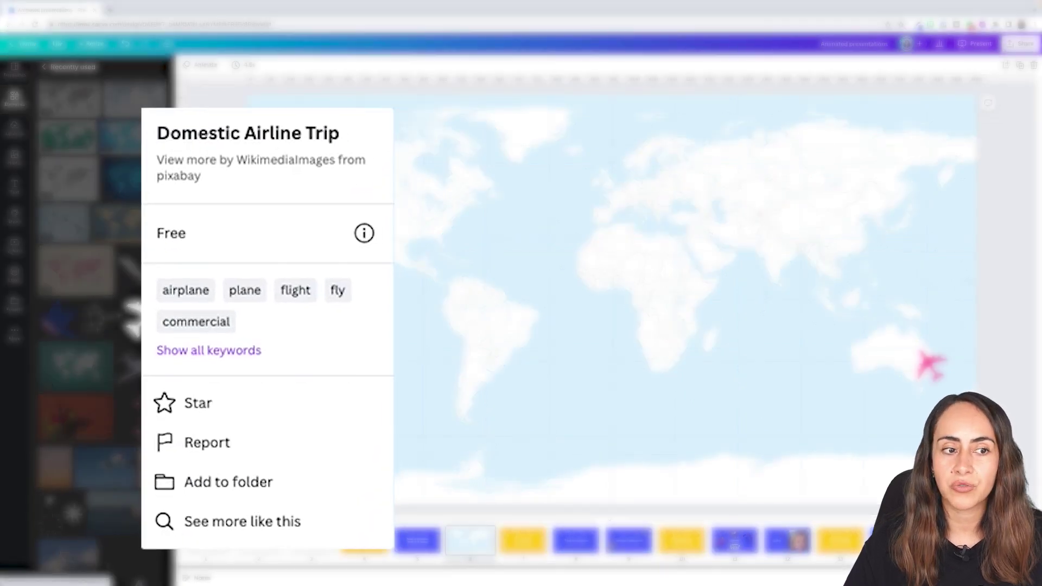
pyautogui.click(175, 327)
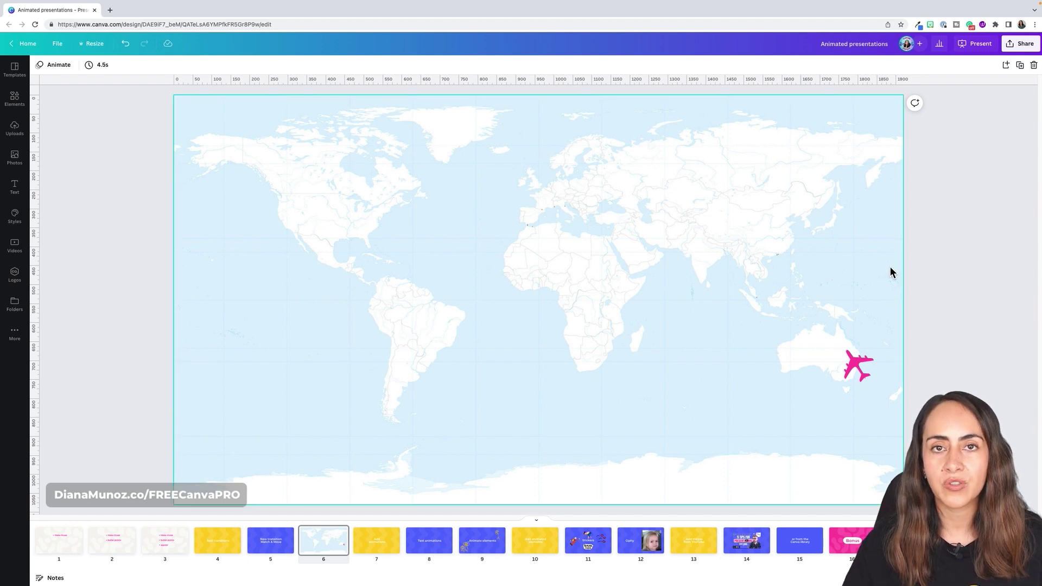
# Duplicate page 6 and, on the copy, move the pink plane from Australia to Spain, rotated to face west.
pyautogui.click(340, 532)
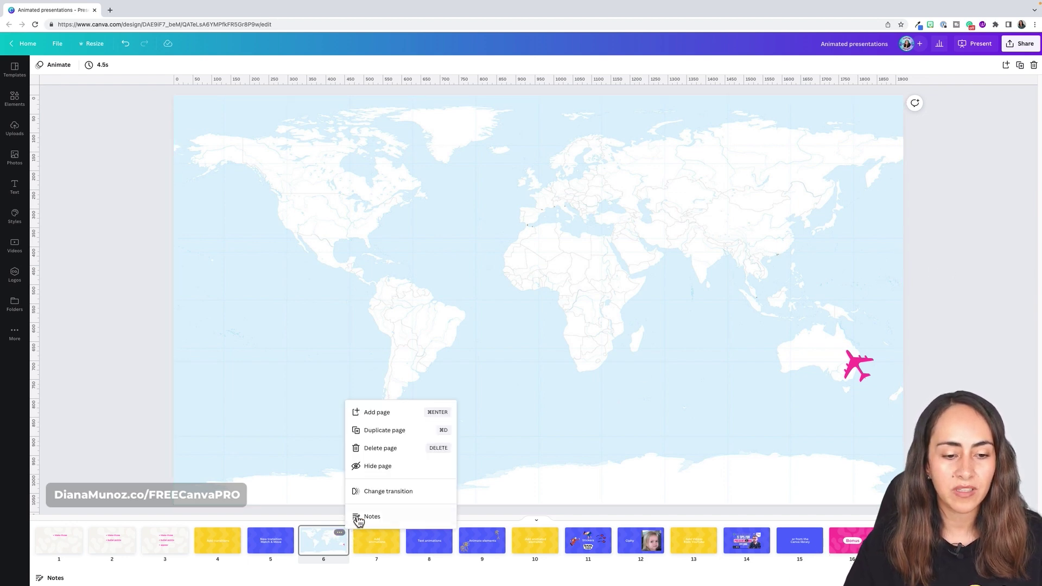
pyautogui.click(376, 434)
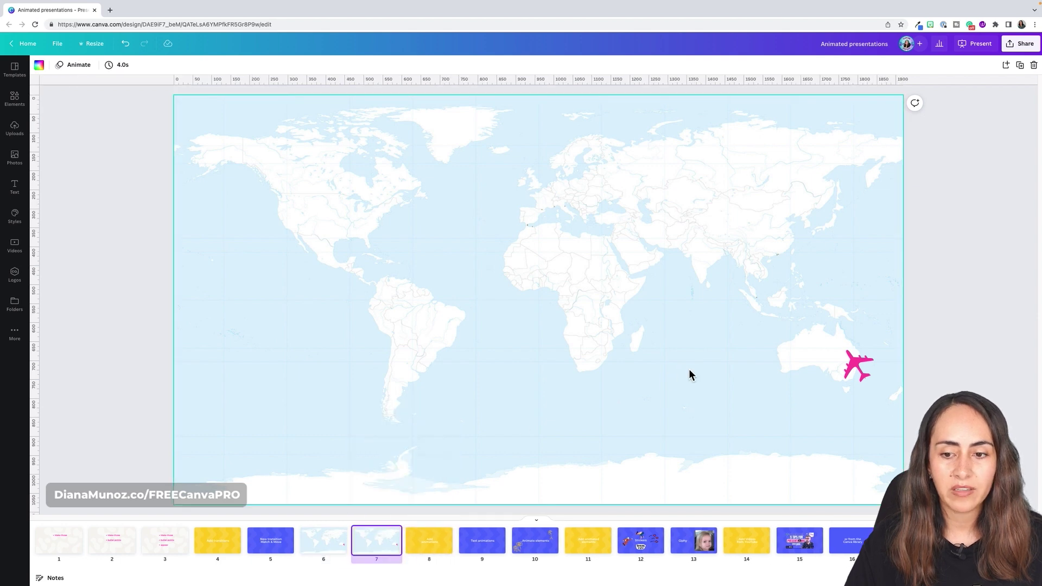
pyautogui.click(858, 371)
pyautogui.moveTo(860, 369); pyautogui.dragTo(568, 199)
pyautogui.moveTo(533, 233); pyautogui.dragTo(536, 217)
pyautogui.click(342, 549)
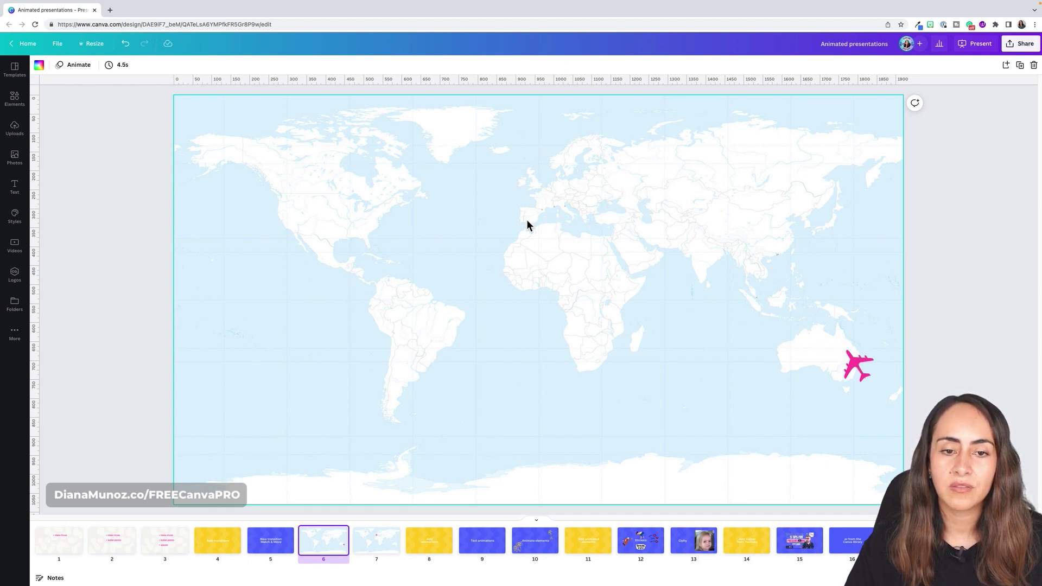
# Duplicate page 7 and, on the copy, move the plane to northern South America, rotated to face southwest.
pyautogui.click(377, 545)
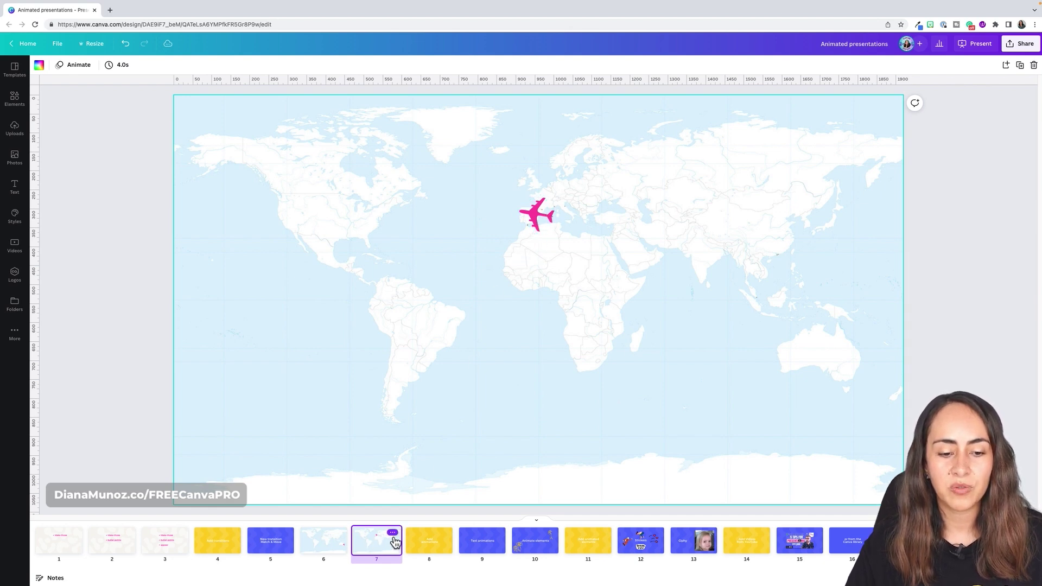
pyautogui.click(397, 537)
pyautogui.click(447, 433)
pyautogui.moveTo(537, 213); pyautogui.dragTo(397, 260)
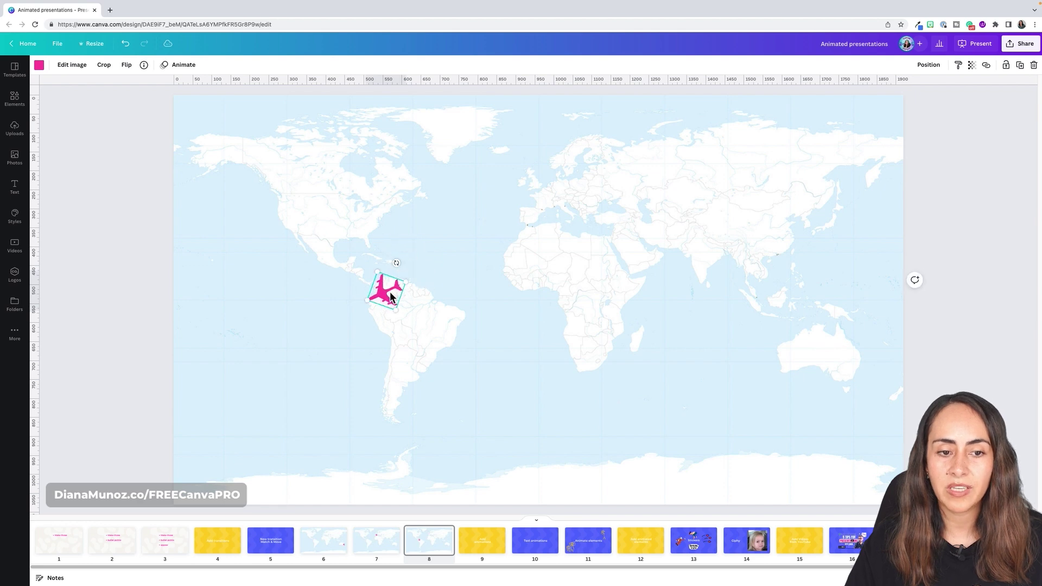
# Duplicate page 8 and, on the copy, move the plane back to Spain, rotated to face northeast.
pyautogui.click(447, 534)
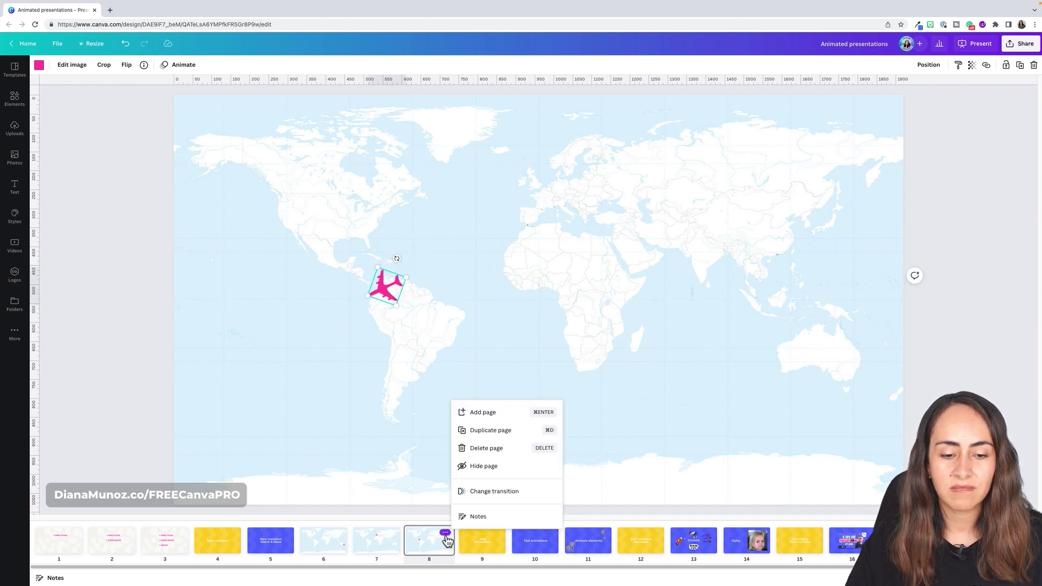
pyautogui.click(518, 434)
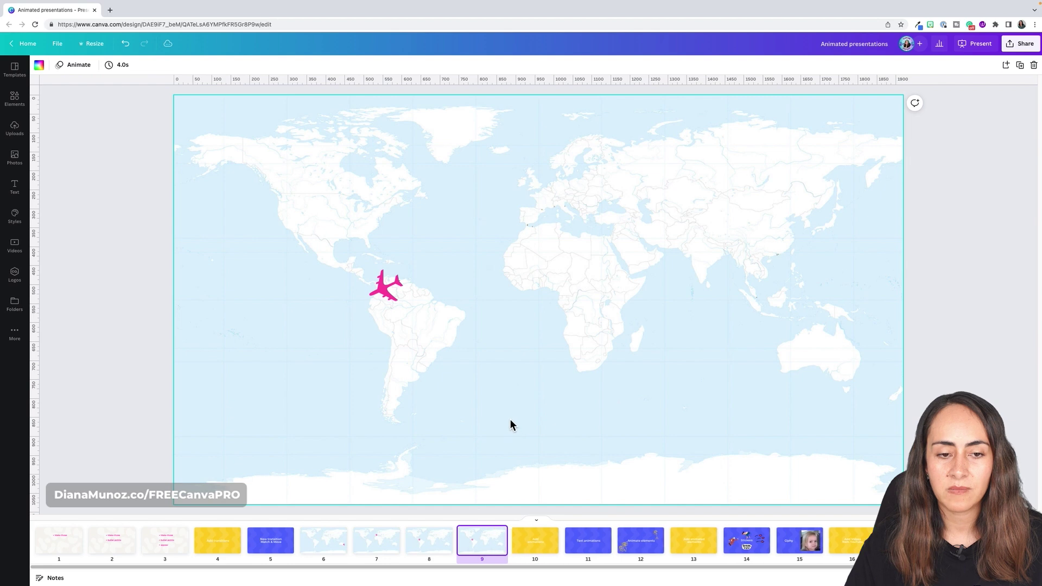
pyautogui.click(387, 289)
pyautogui.moveTo(405, 267); pyautogui.dragTo(527, 217)
# Apply the Match & Move transition to page 6.
pyautogui.click(336, 546)
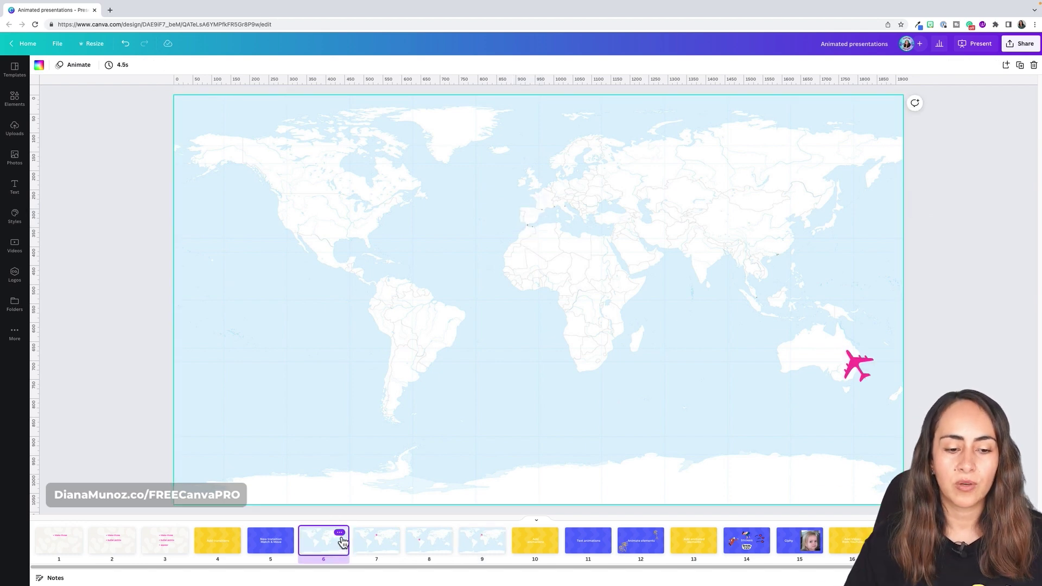
pyautogui.click(339, 533)
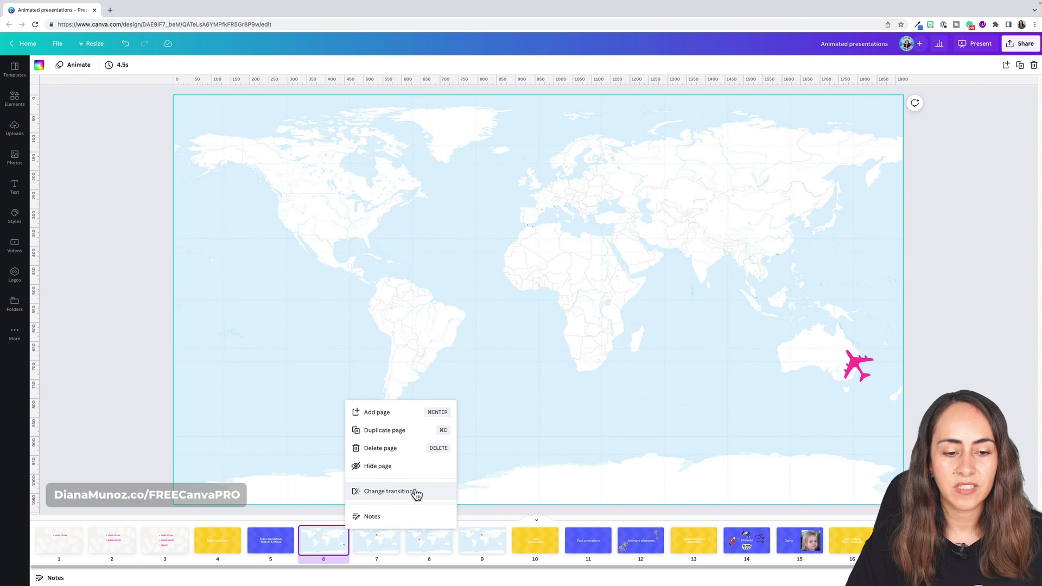
pyautogui.click(400, 494)
pyautogui.moveTo(144, 164)
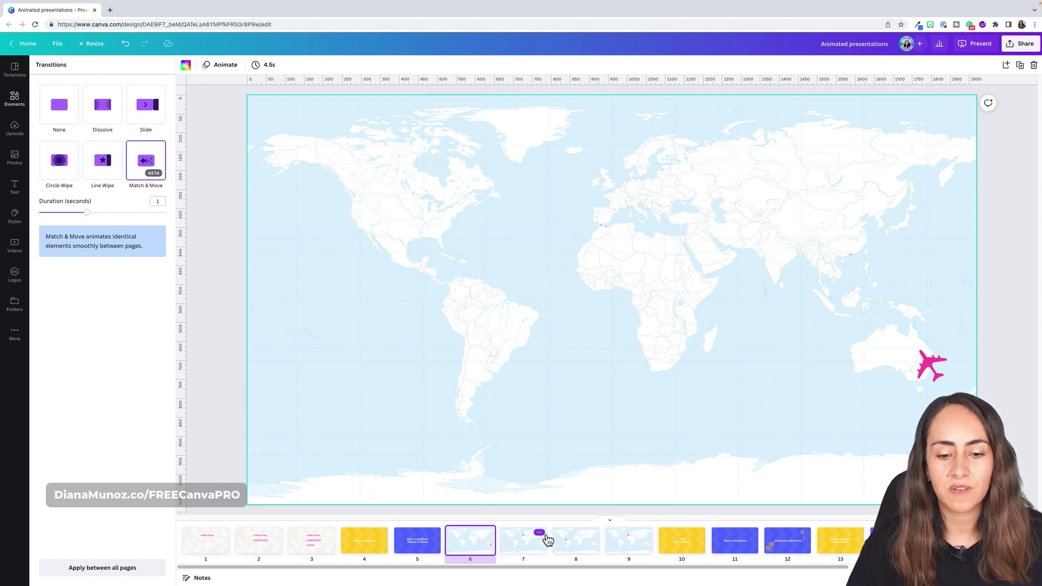
# Apply the Match & Move transition to pages 7 and 8.
pyautogui.click(540, 534)
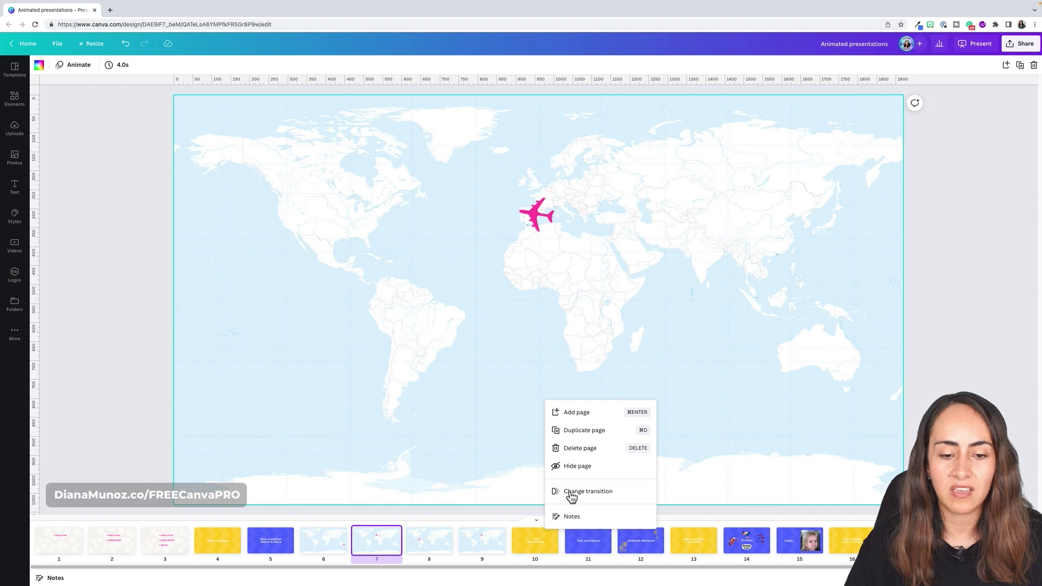
pyautogui.click(607, 492)
pyautogui.click(151, 163)
pyautogui.click(591, 533)
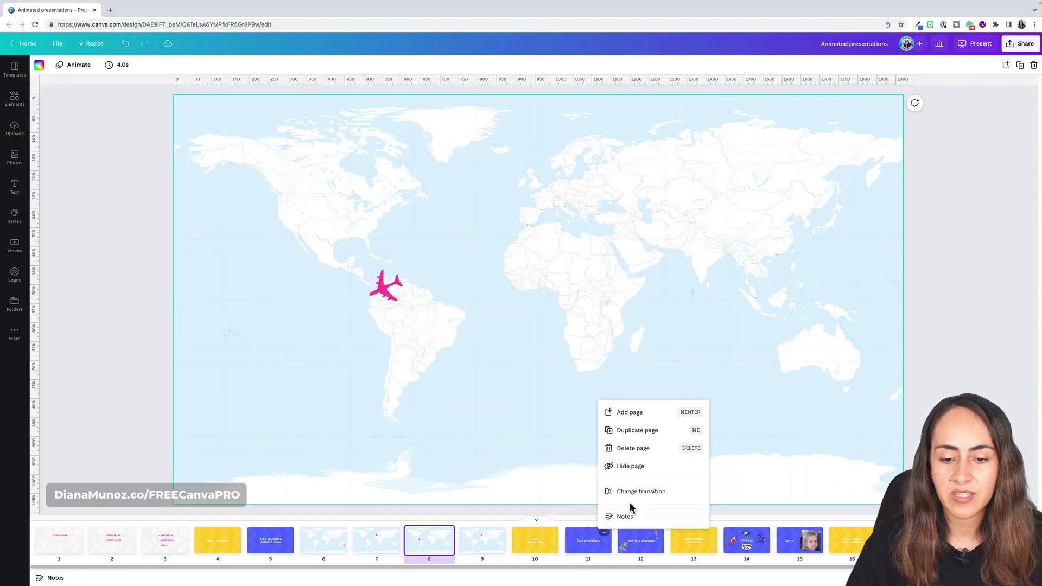
pyautogui.click(658, 494)
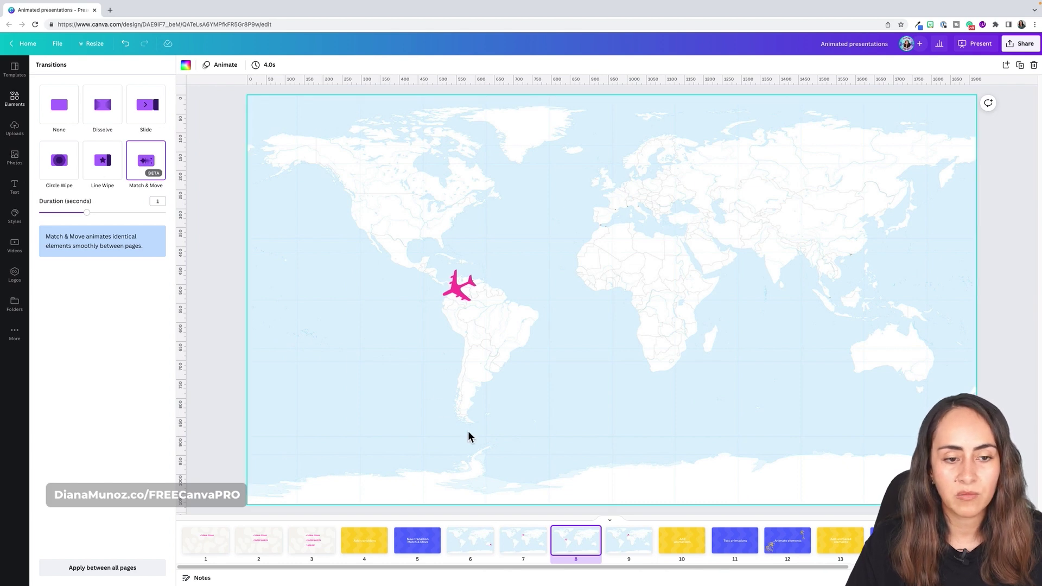
# Set the transition of page 9, the last map page, to None.
pyautogui.click(645, 535)
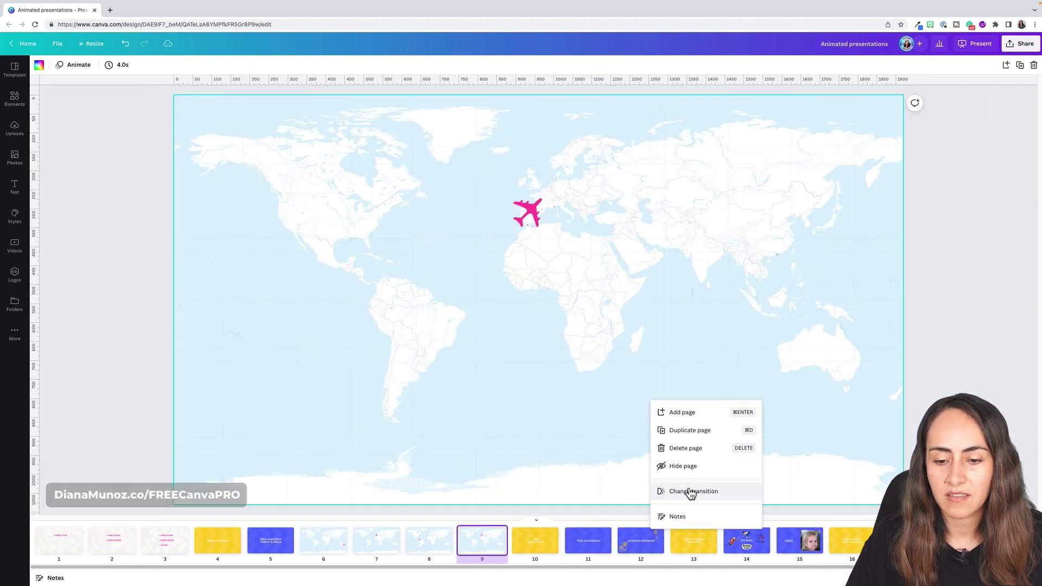
pyautogui.click(720, 496)
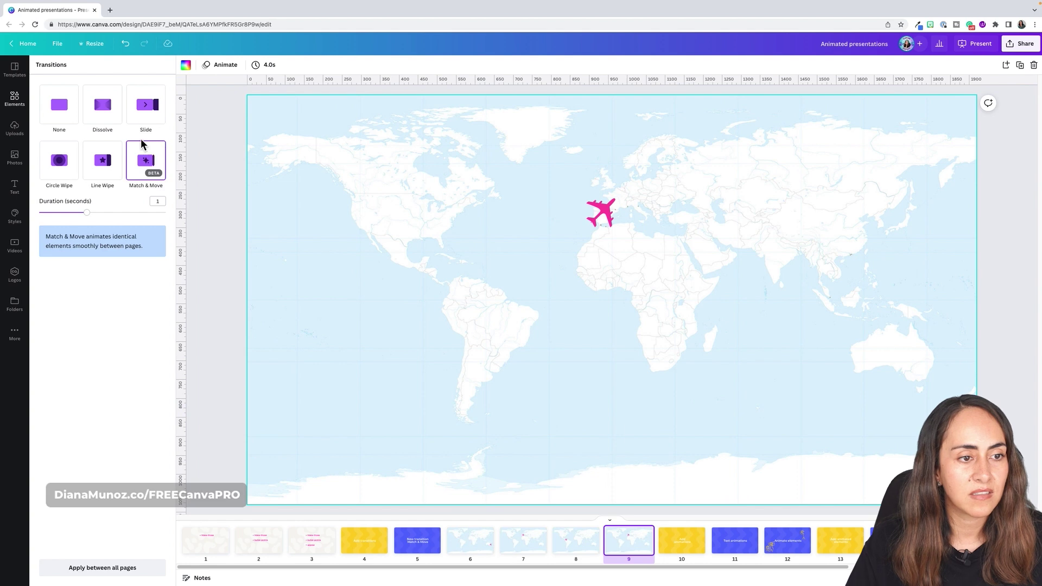
pyautogui.click(63, 123)
pyautogui.click(639, 502)
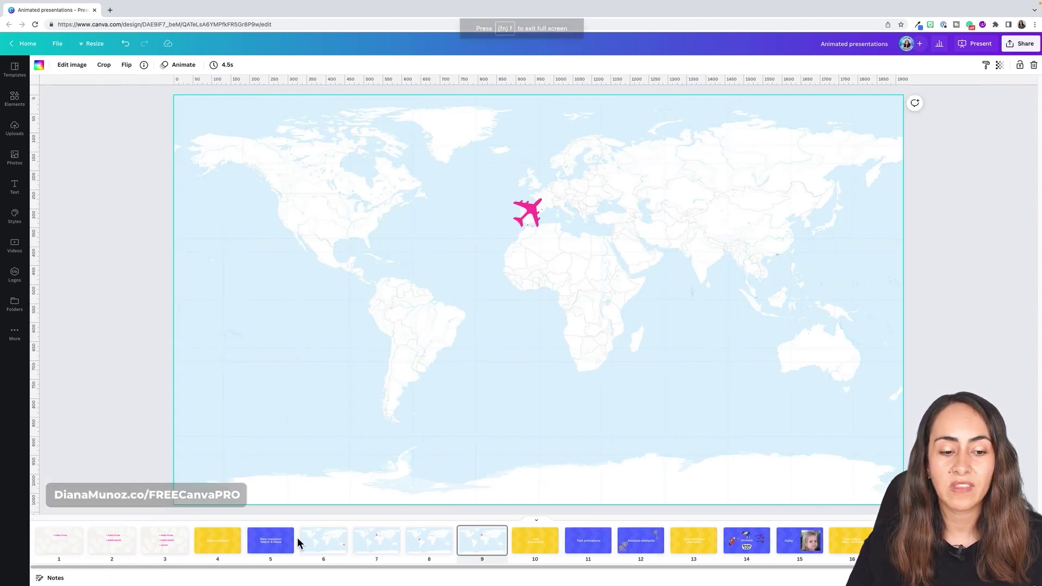
# Play the presentation full screen from page 6 through the map pages to the text animations page, and exit it.
pyautogui.click(333, 553)
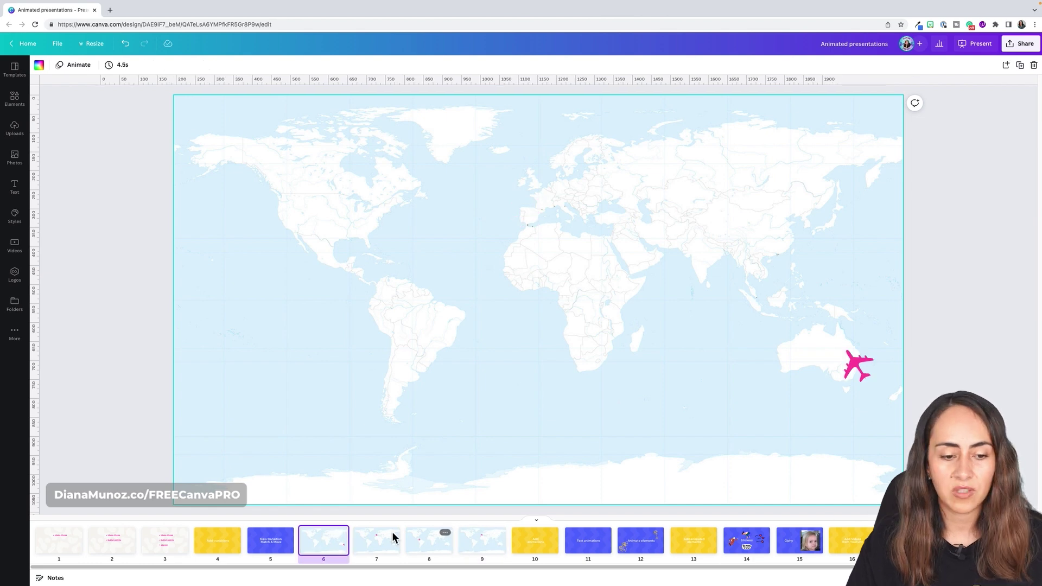
pyautogui.click(1015, 576)
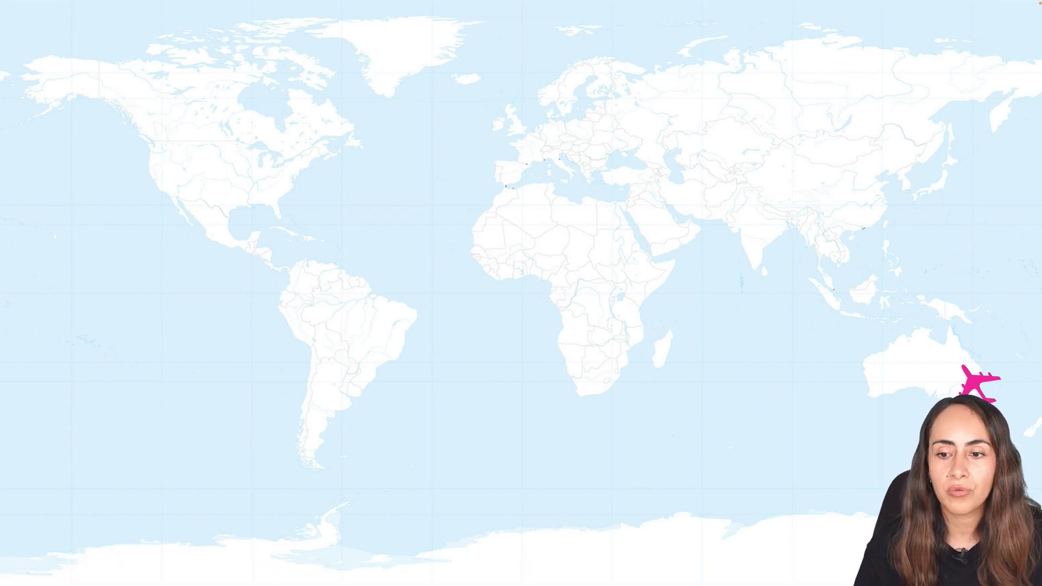
pyautogui.click(996, 87)
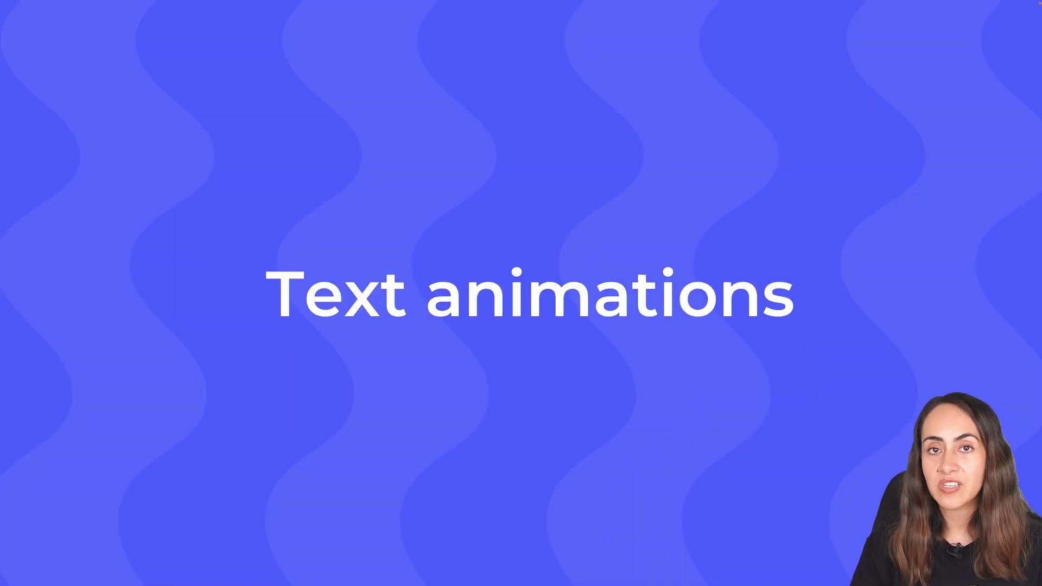
pyautogui.press('Escape')
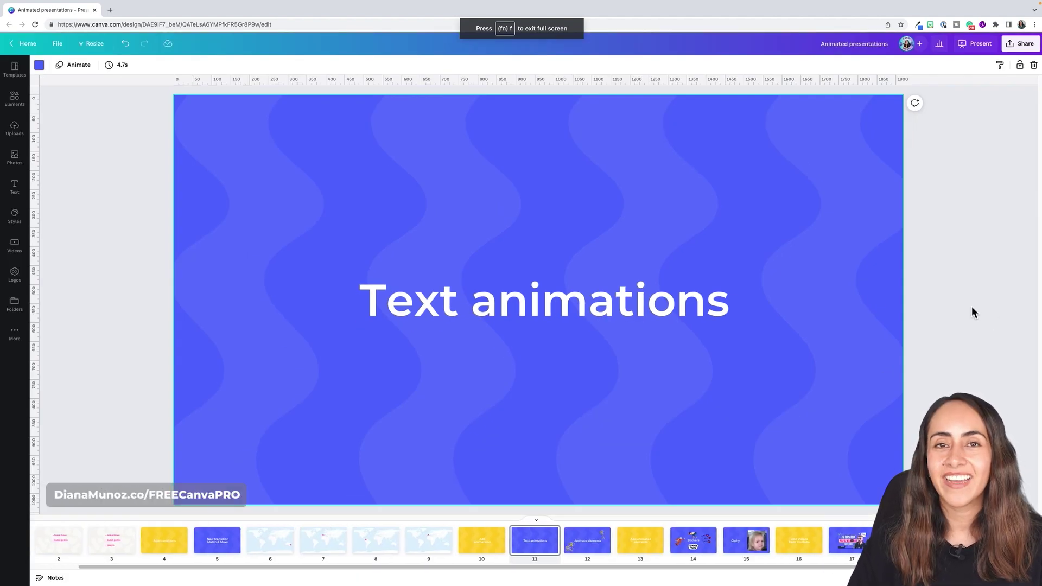
# Apply the Typewriter animation with the Character writing style to the "Text animations" heading.
pyautogui.click(631, 316)
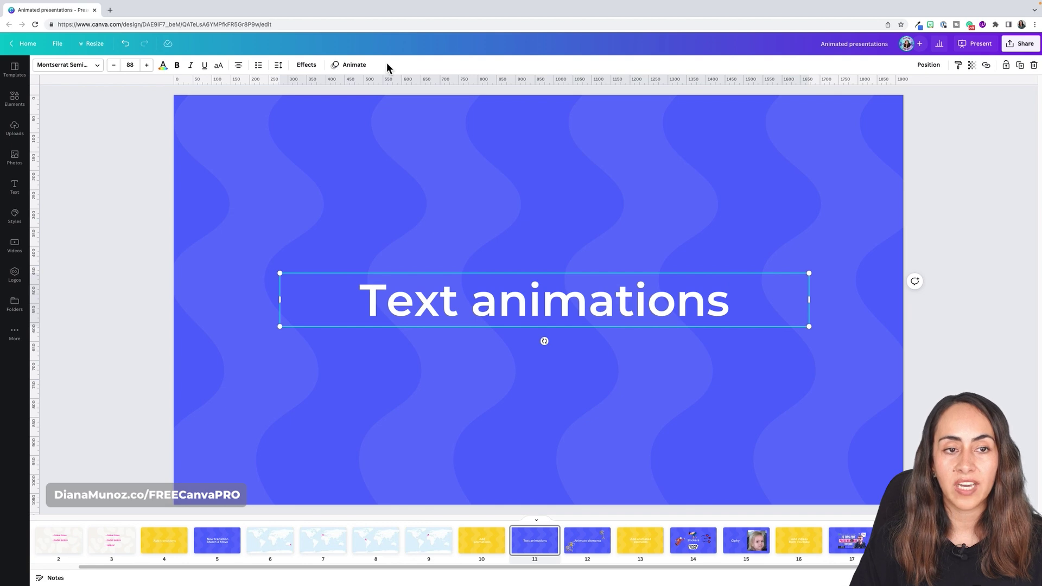
pyautogui.click(361, 70)
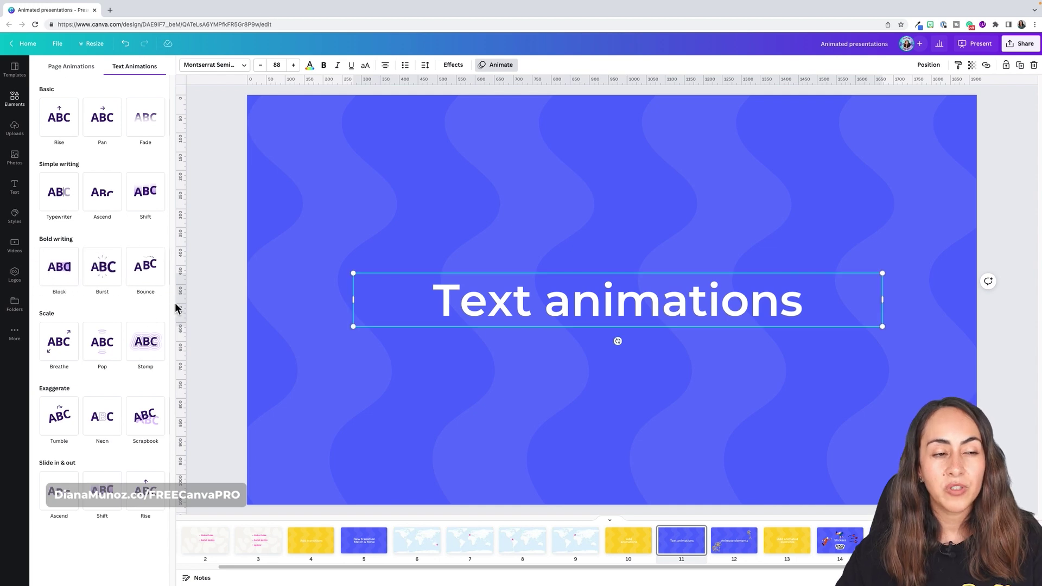
pyautogui.click(69, 203)
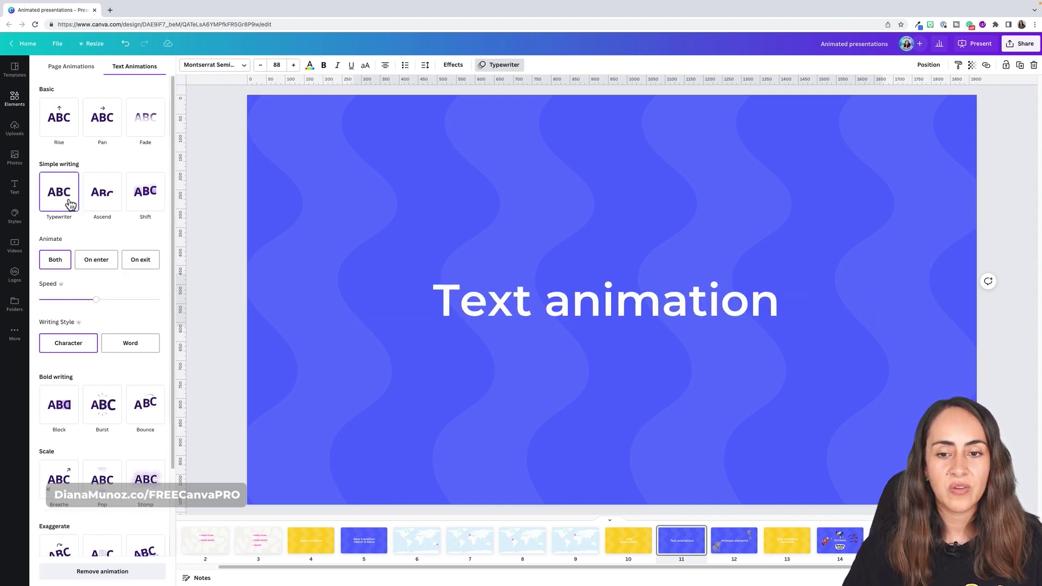
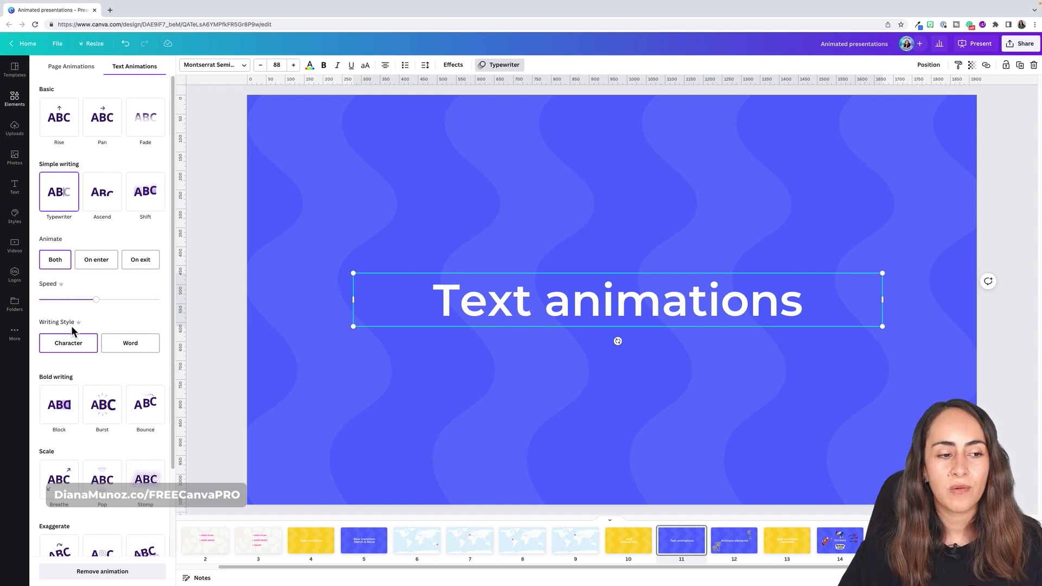
pyautogui.click(80, 354)
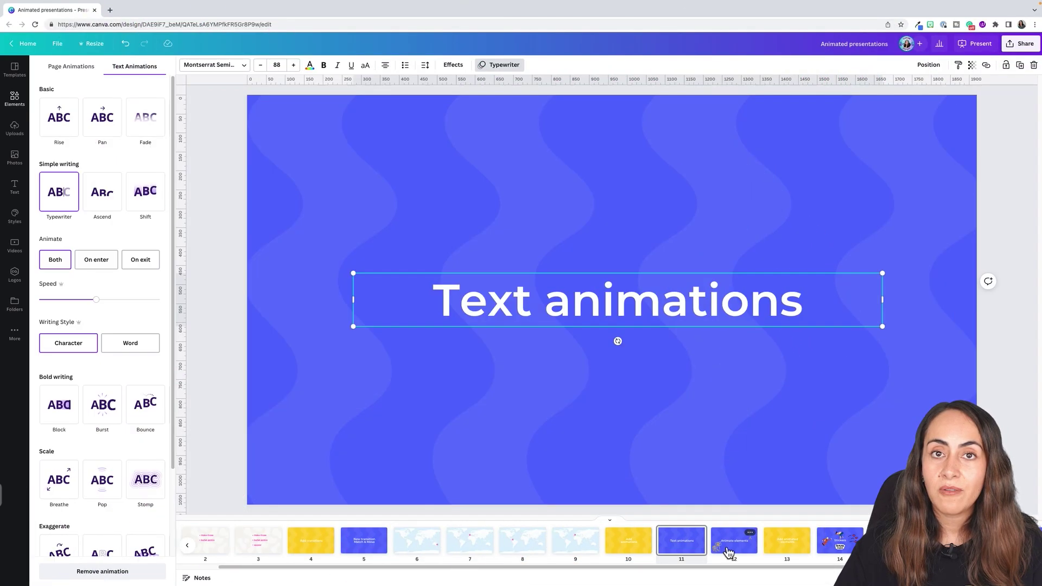
# Apply the Tumble animation to the standing yellow stick figure on page 12.
pyautogui.click(730, 548)
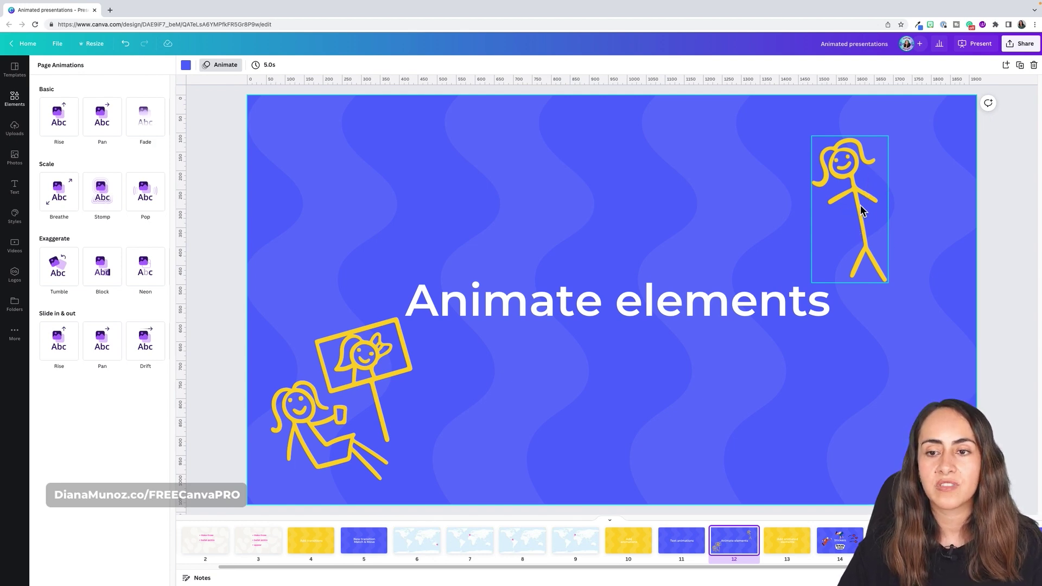
pyautogui.click(400, 389)
pyautogui.click(860, 185)
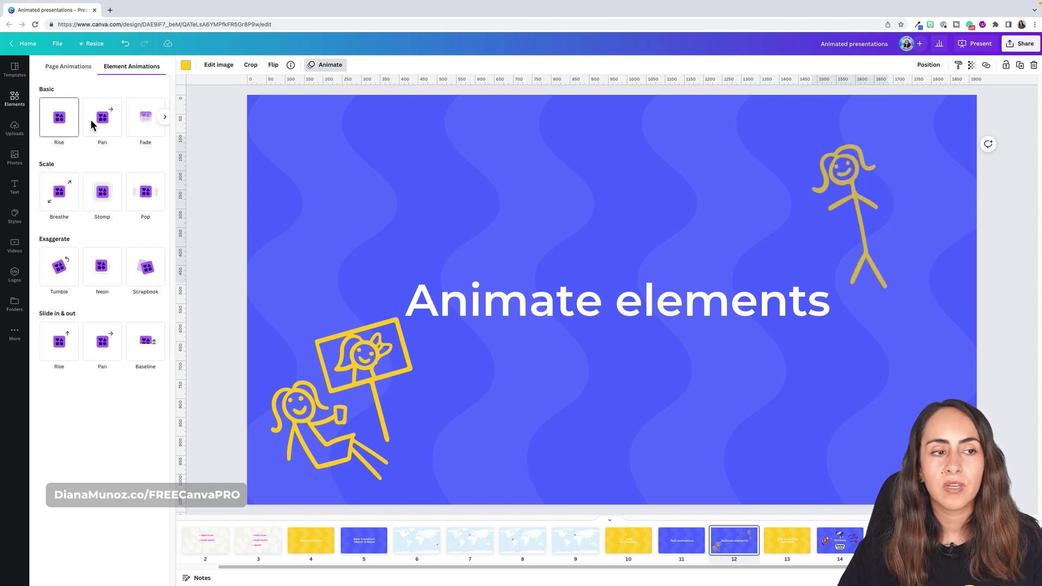
pyautogui.click(61, 274)
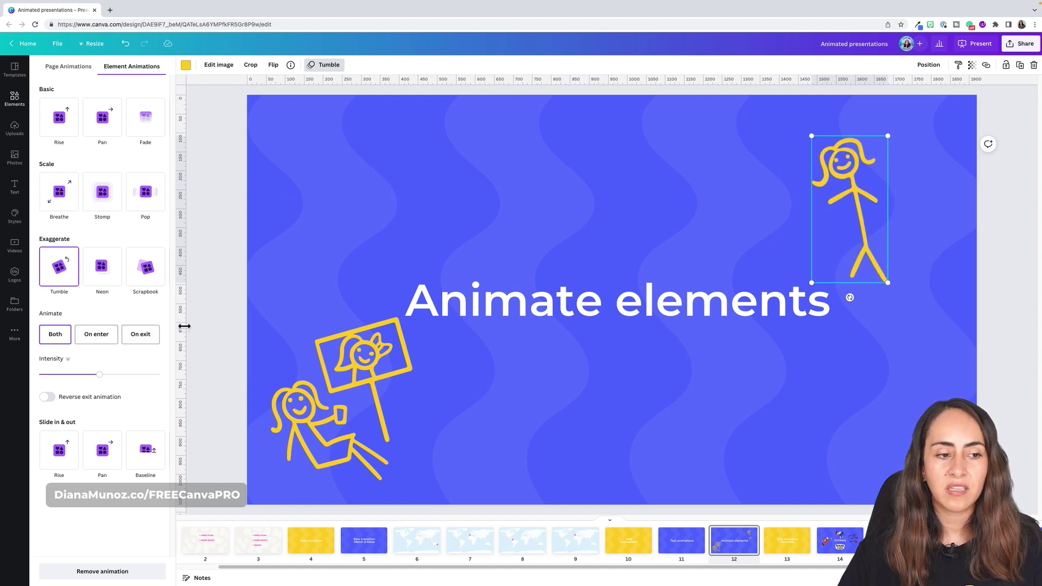
# Apply the Tumble animation to the seated yellow stick figure drawing with the sign on page 12.
pyautogui.click(378, 383)
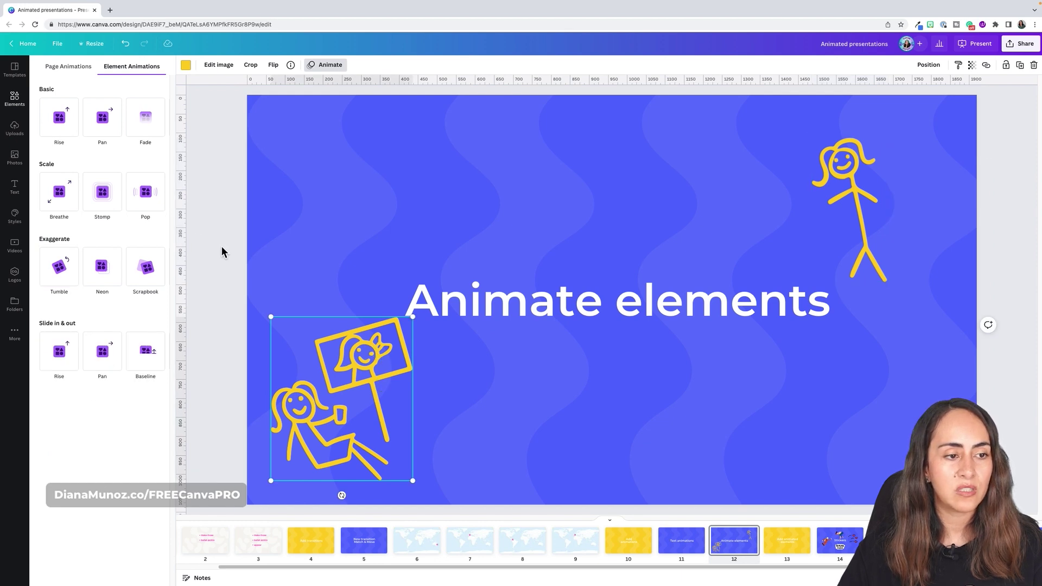
pyautogui.click(66, 272)
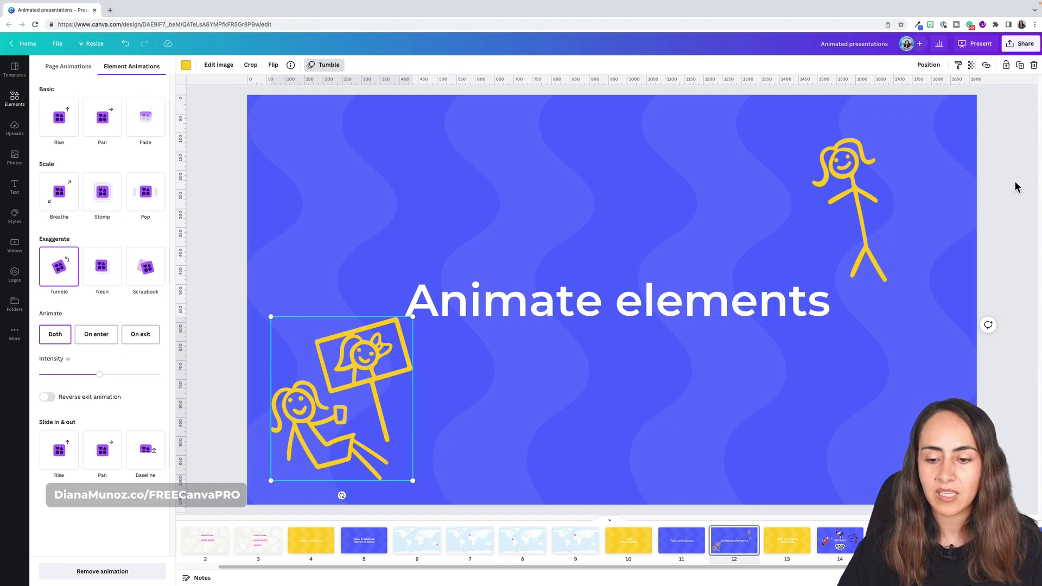
# Play the presentation full screen from the text animations page through the animated elements page, and exit it.
pyautogui.click(680, 546)
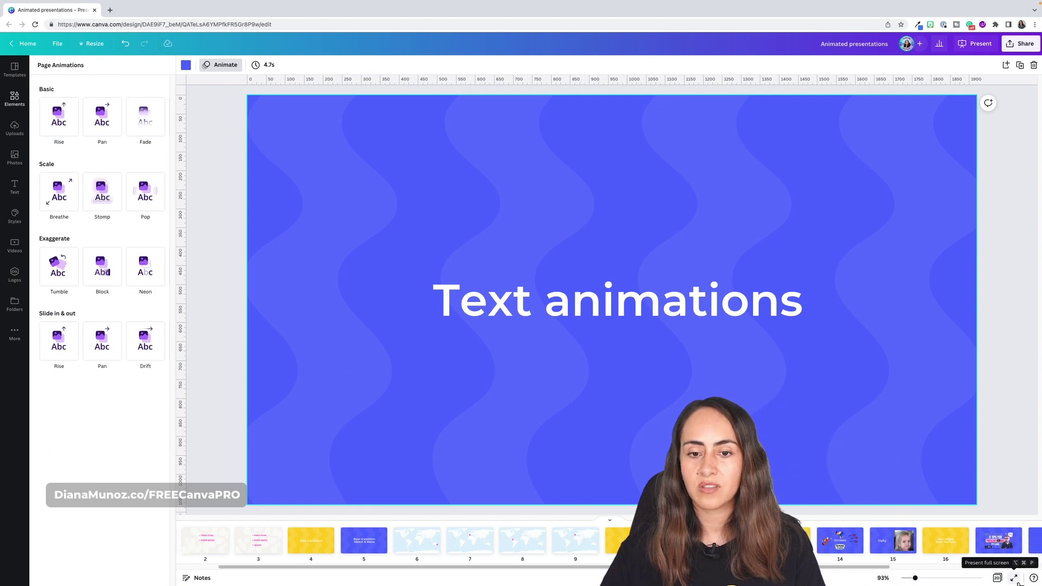
pyautogui.click(1014, 578)
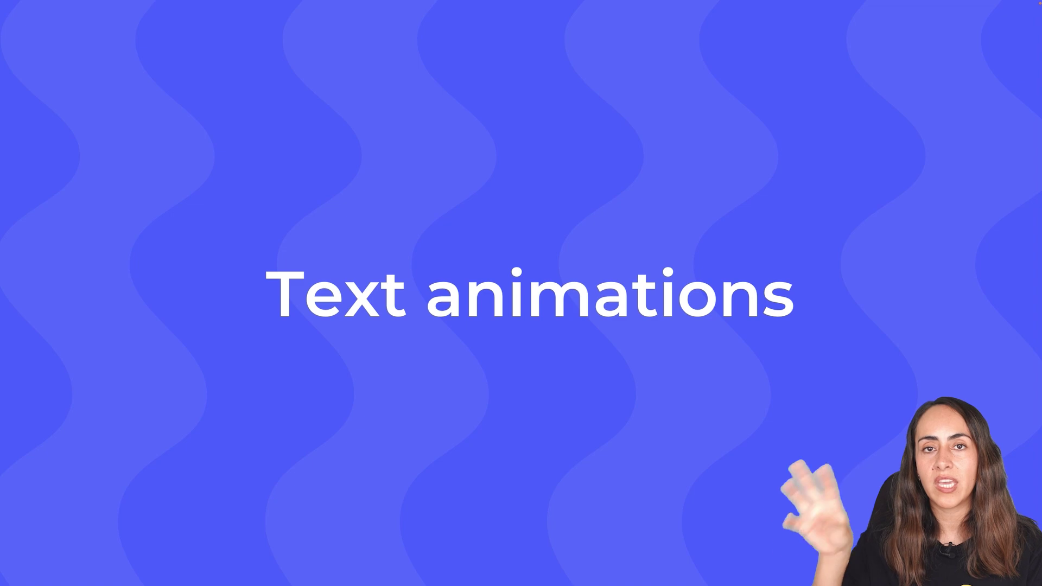
pyautogui.press('Right')
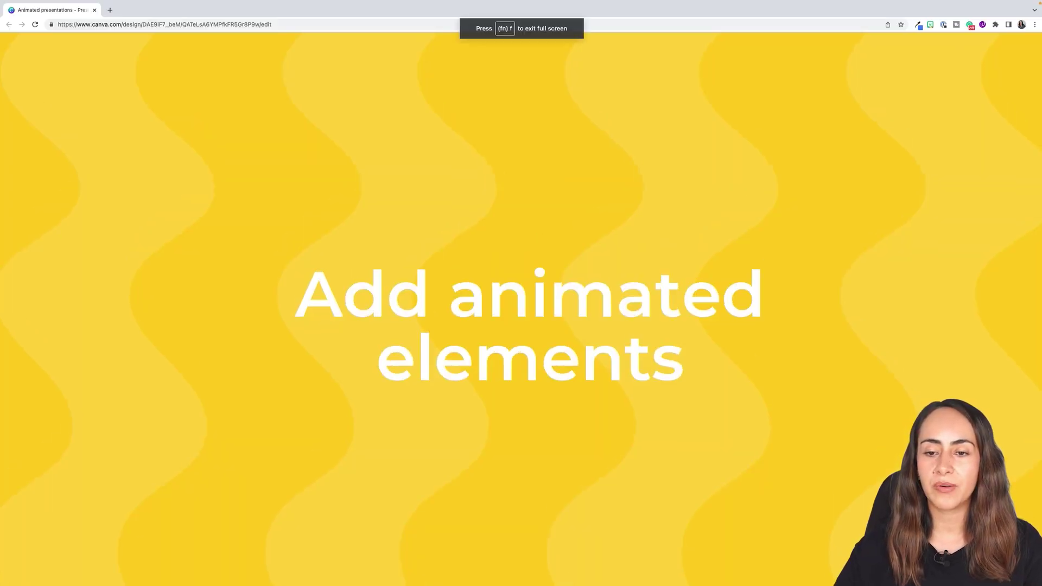
pyautogui.press('Escape')
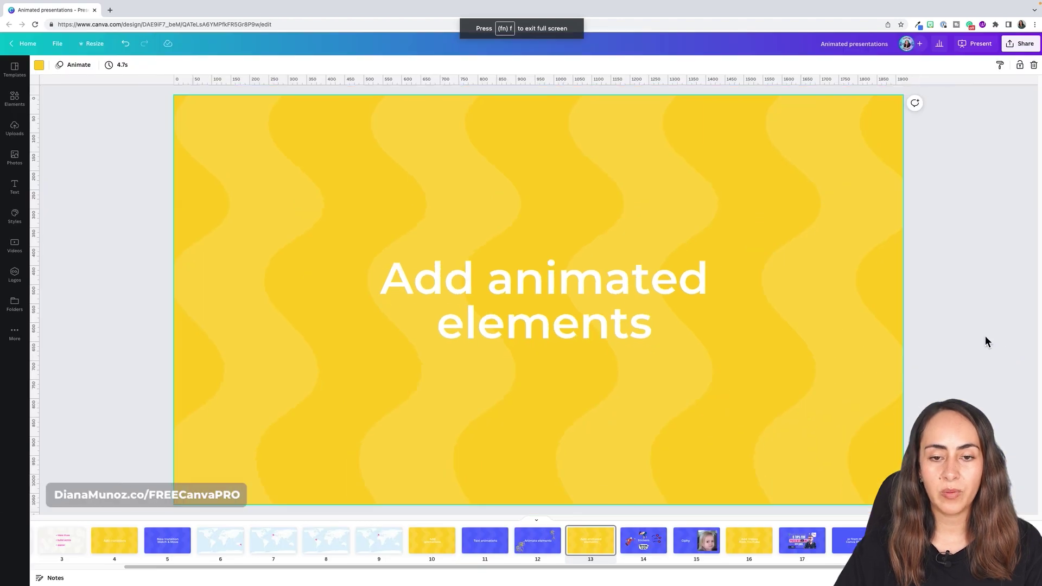
# Go to the Stickers page 14 and search the elements library for "thank you".
pyautogui.click(590, 549)
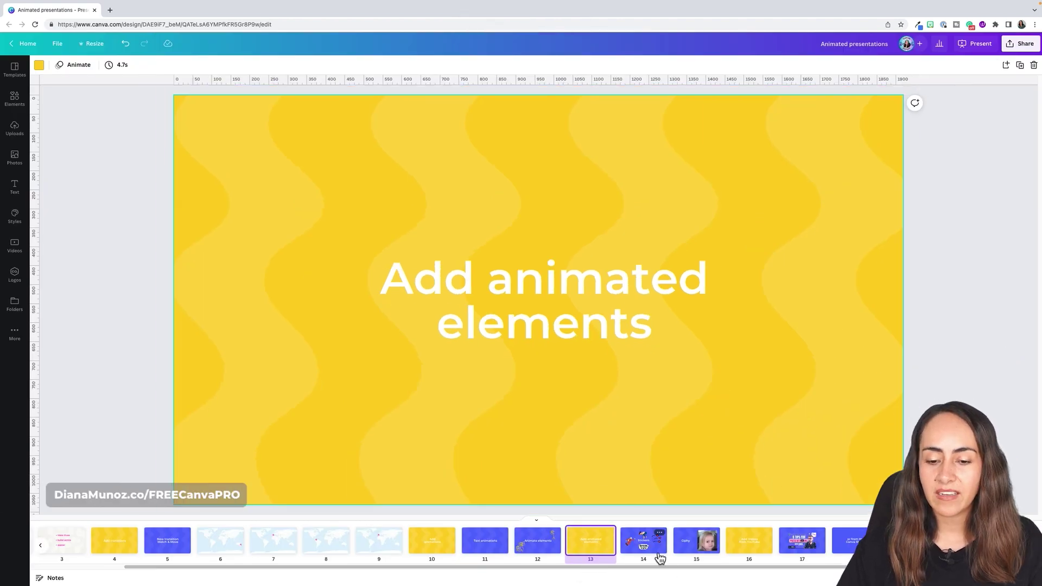
pyautogui.click(652, 549)
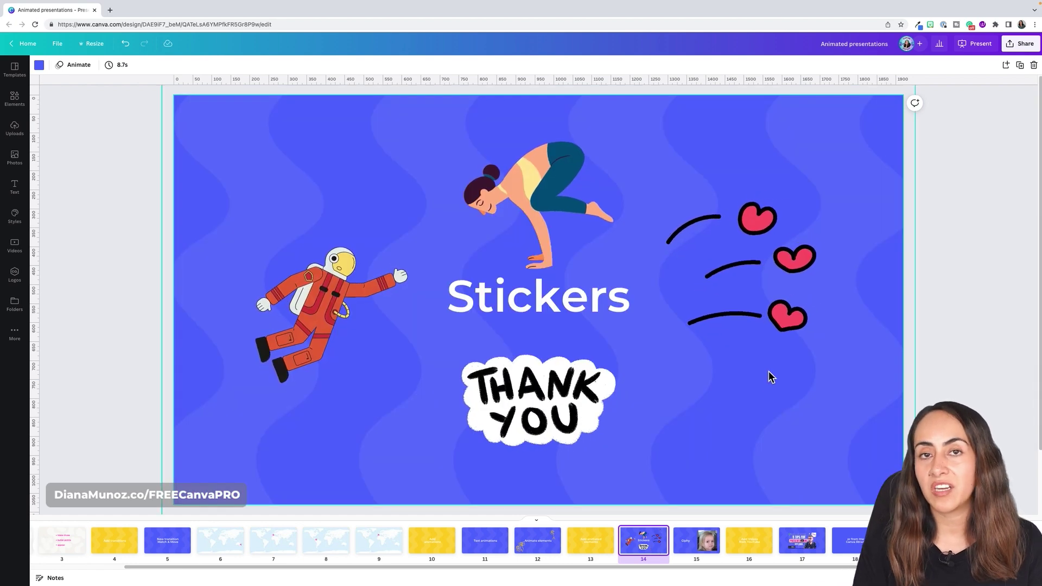
pyautogui.press('Tab')
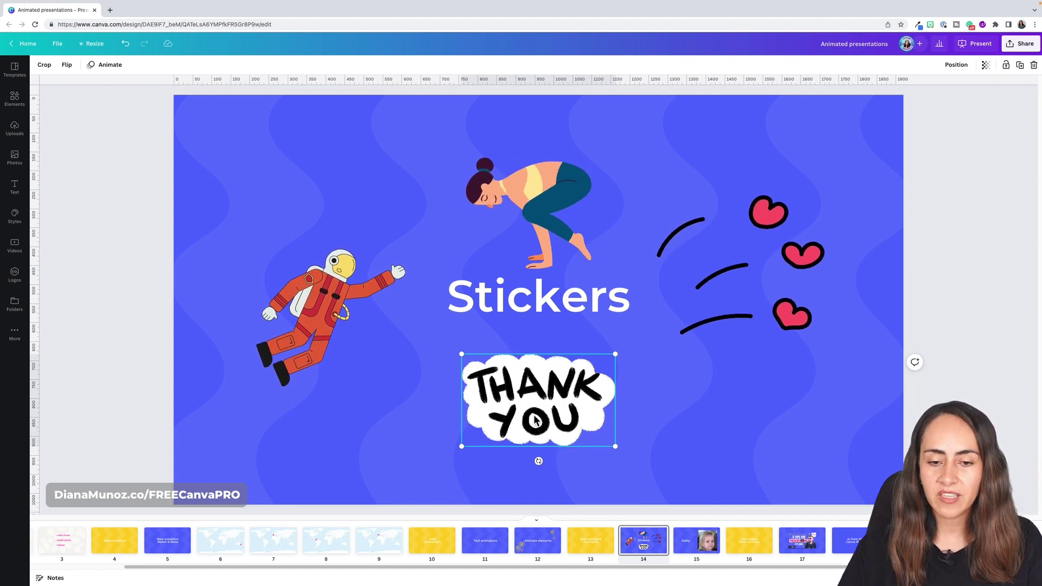
pyautogui.click(14, 99)
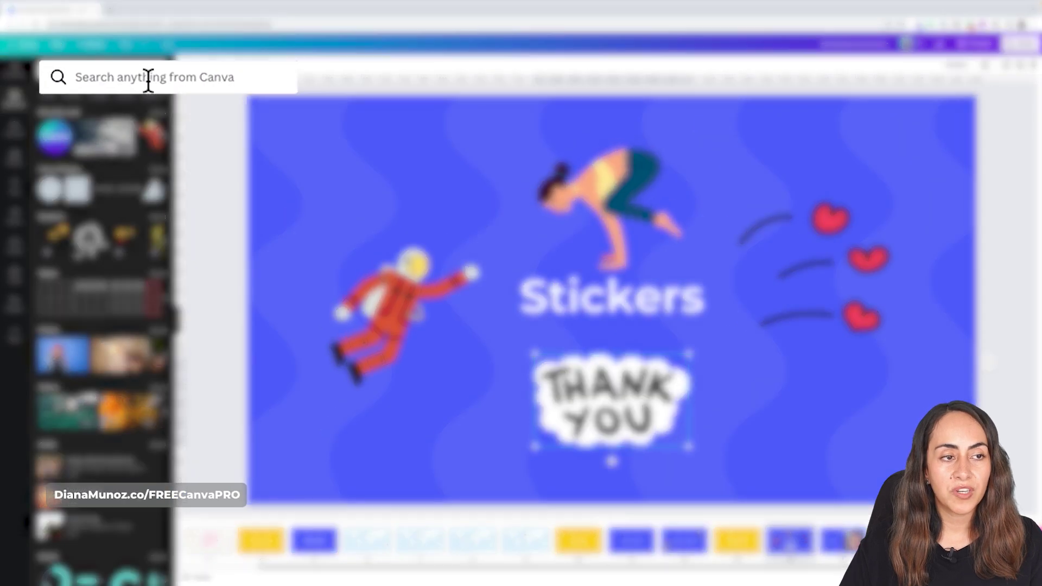
pyautogui.click(118, 76)
pyautogui.write('thank you')
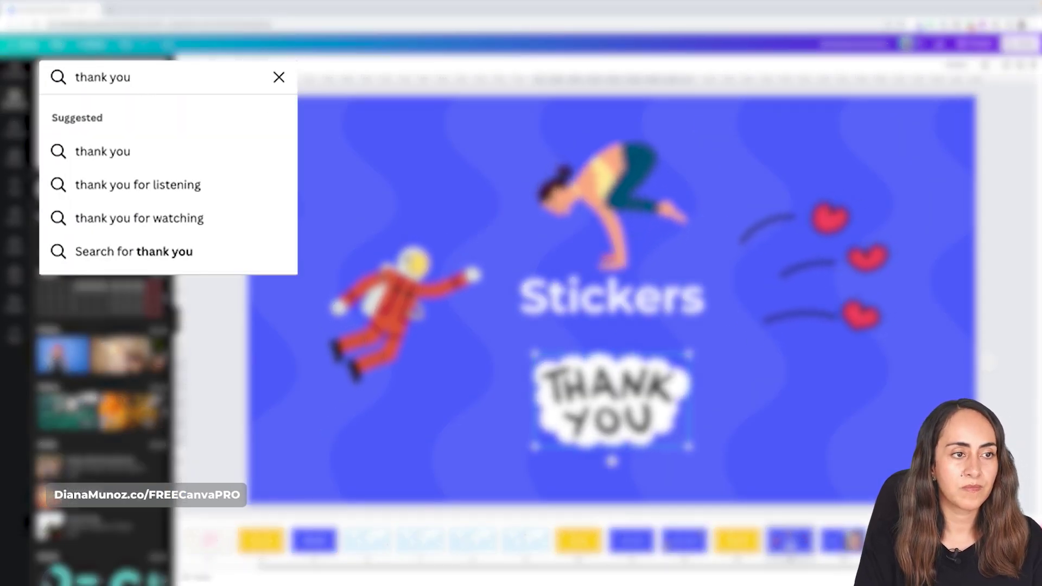
pyautogui.press('Return')
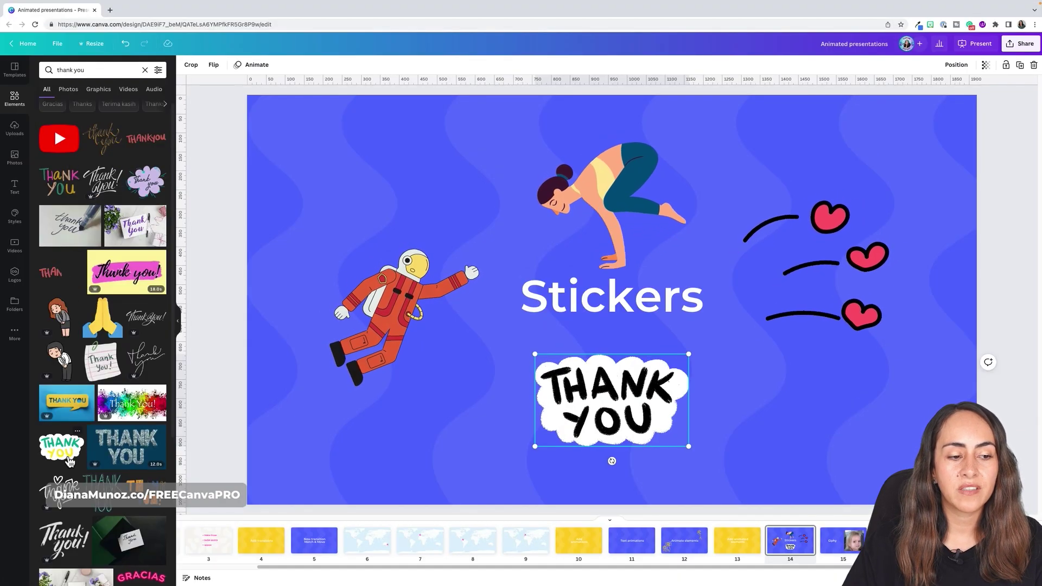
# Limit the results to graphics and add the animated green and yellow "THANK YOU" cloud sticker to page 14.
pyautogui.scroll(-5, 117, 429)
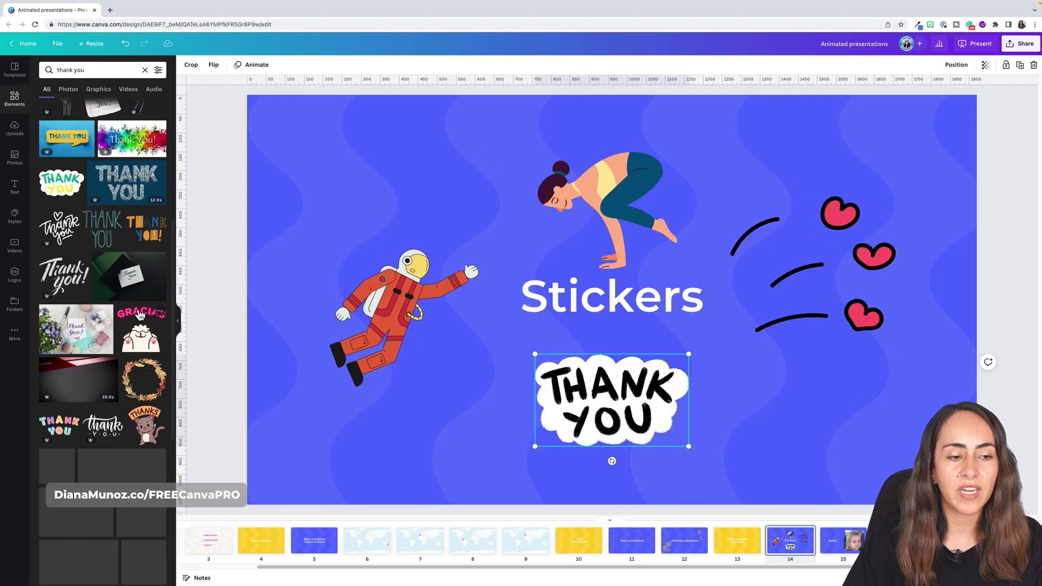
pyautogui.scroll(5, 116, 256)
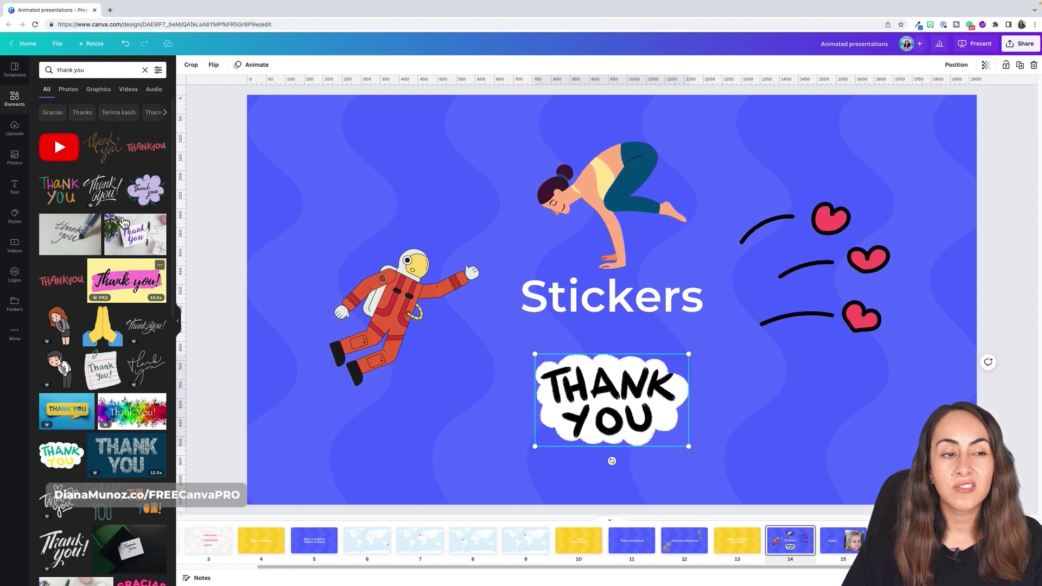
pyautogui.click(105, 93)
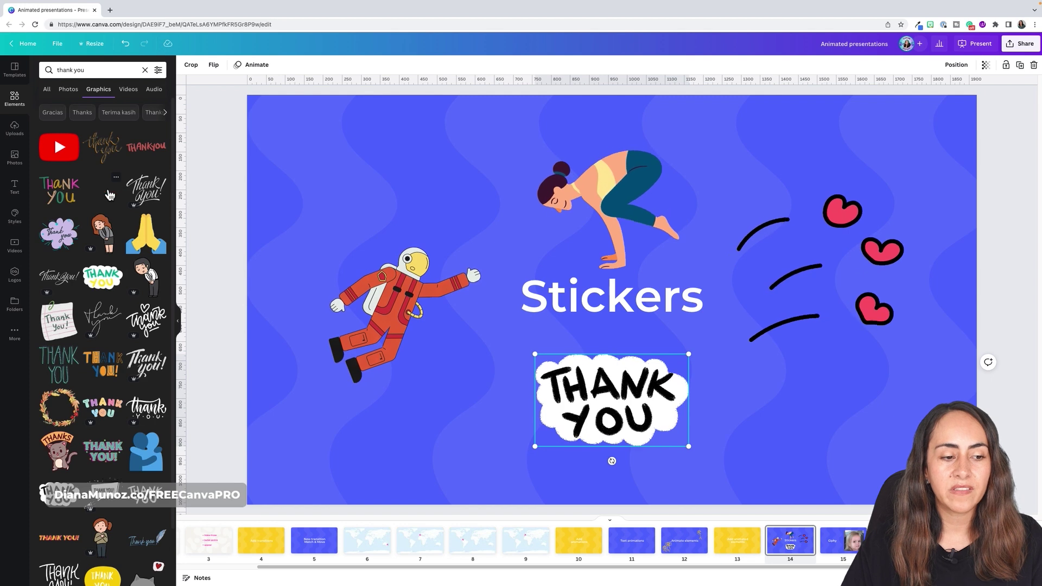
pyautogui.scroll(-3, 109, 195)
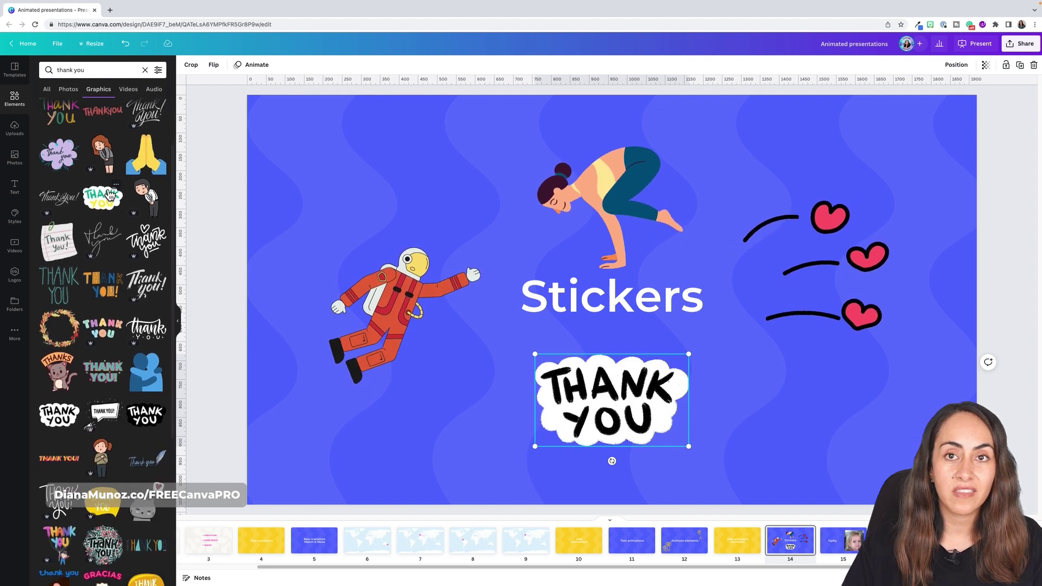
pyautogui.scroll(-1, 104, 198)
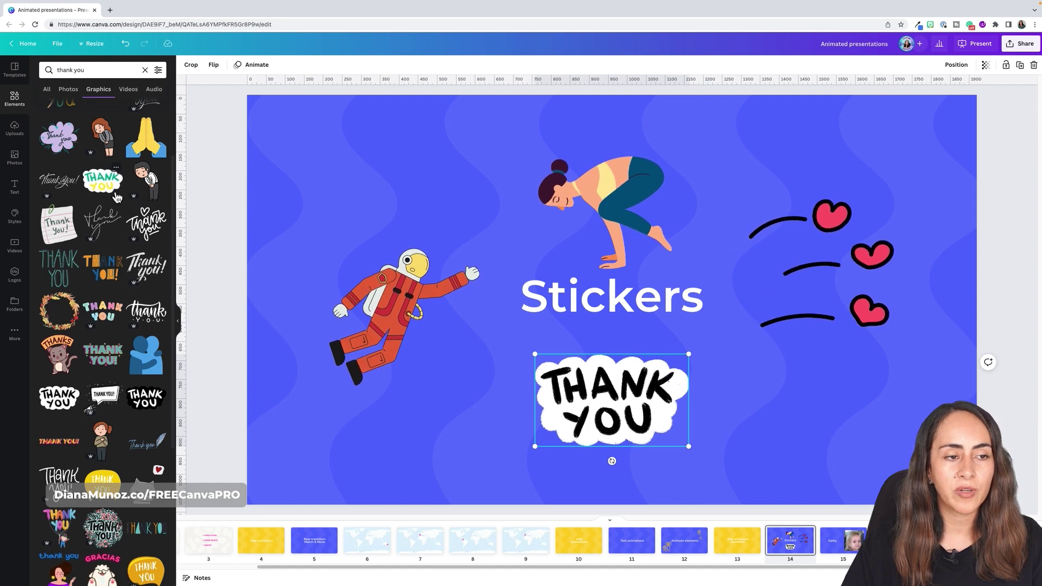
pyautogui.click(102, 183)
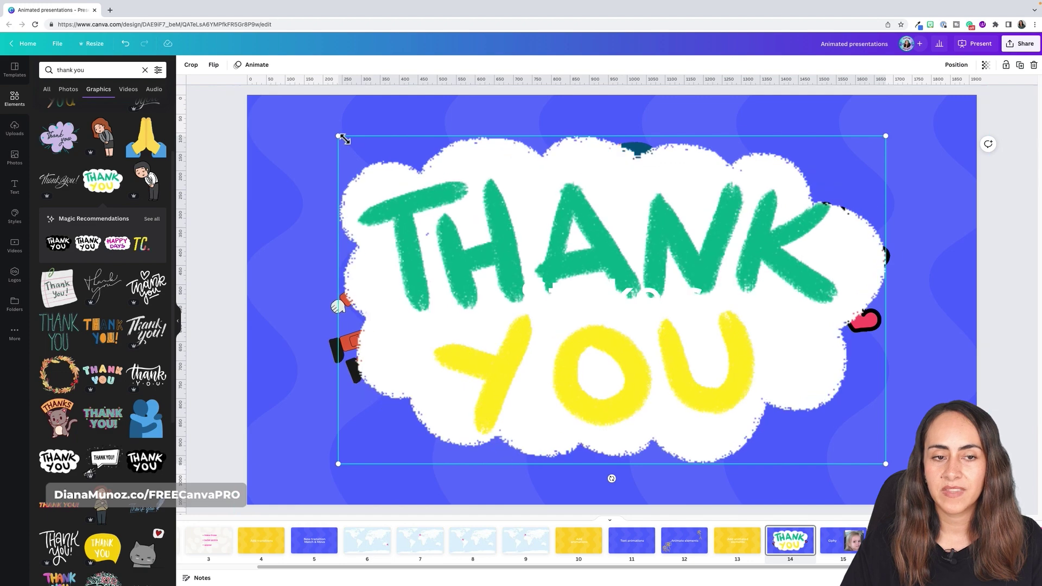
# Shrink the green and yellow sticker and place it beside the black "THANK YOU" sticker, below the hearts.
pyautogui.moveTo(339, 137); pyautogui.dragTo(759, 327)
pyautogui.moveTo(884, 464); pyautogui.dragTo(855, 447)
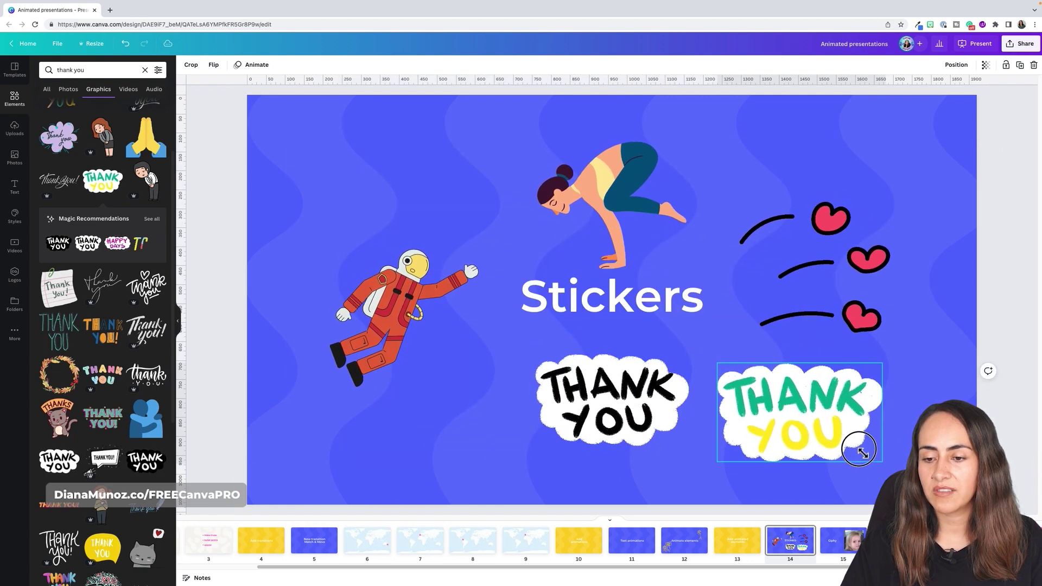
pyautogui.moveTo(801, 419); pyautogui.dragTo(807, 421)
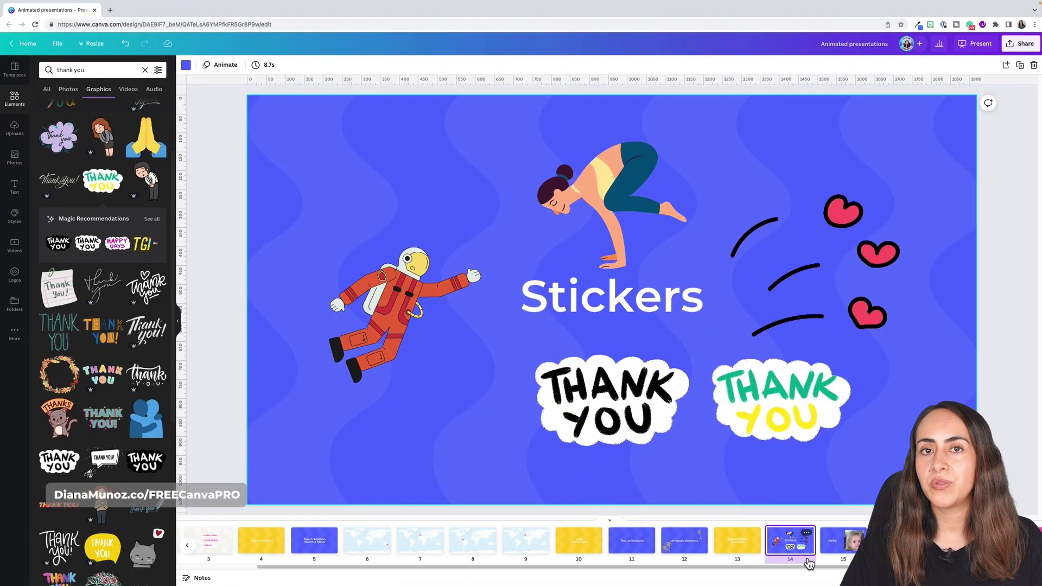
# Add the red crab GIF from GIPHY to the Giphy page 15 and shrink it to fit above the heading.
pyautogui.click(842, 540)
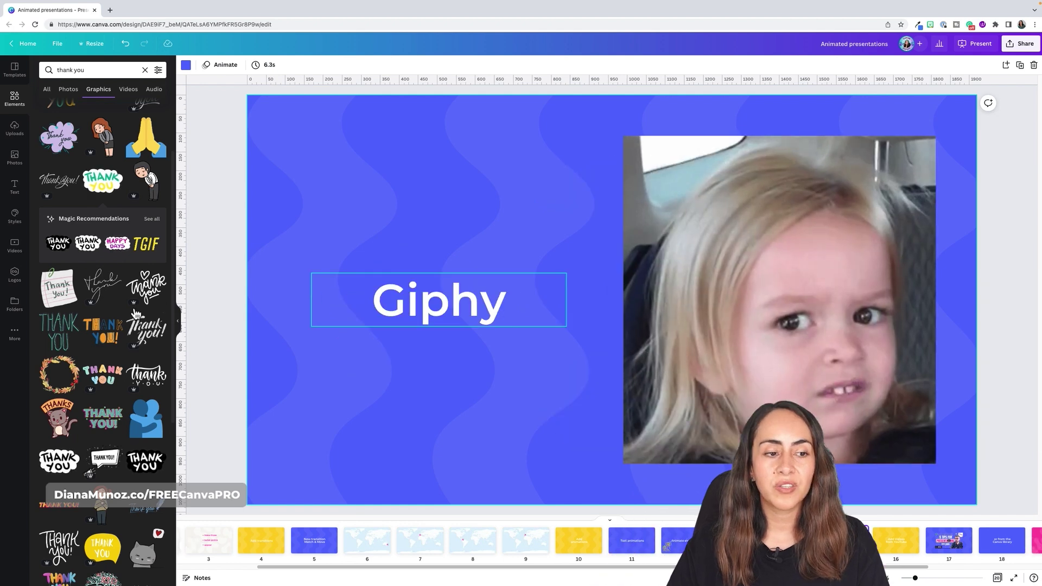
pyautogui.click(20, 339)
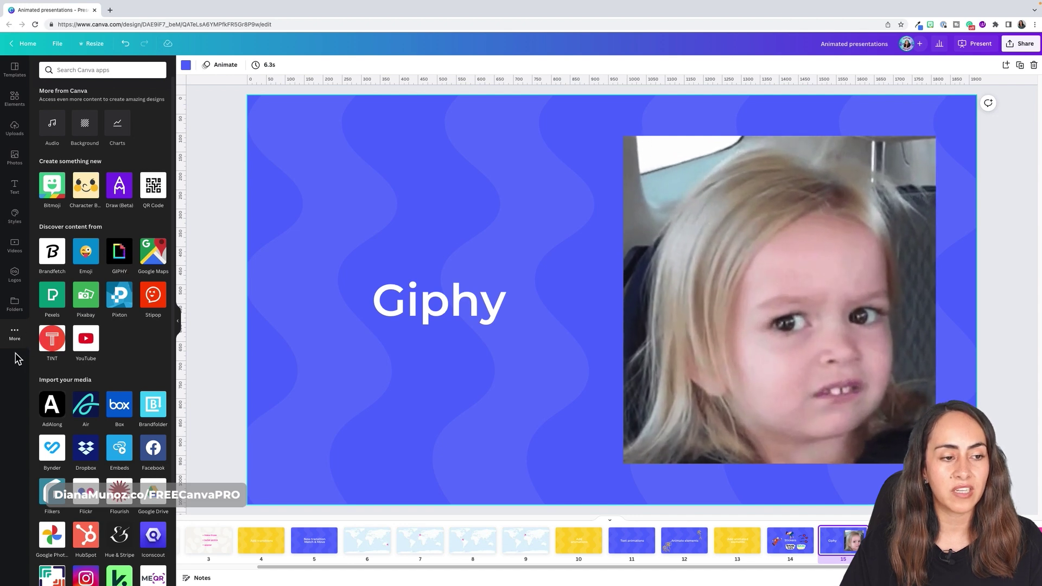
pyautogui.click(123, 253)
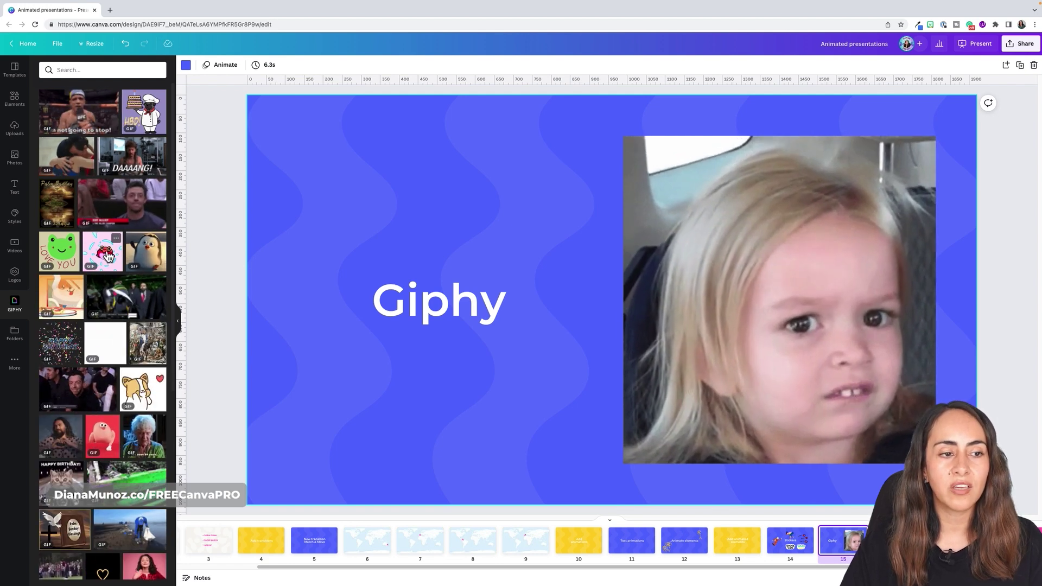
pyautogui.click(113, 260)
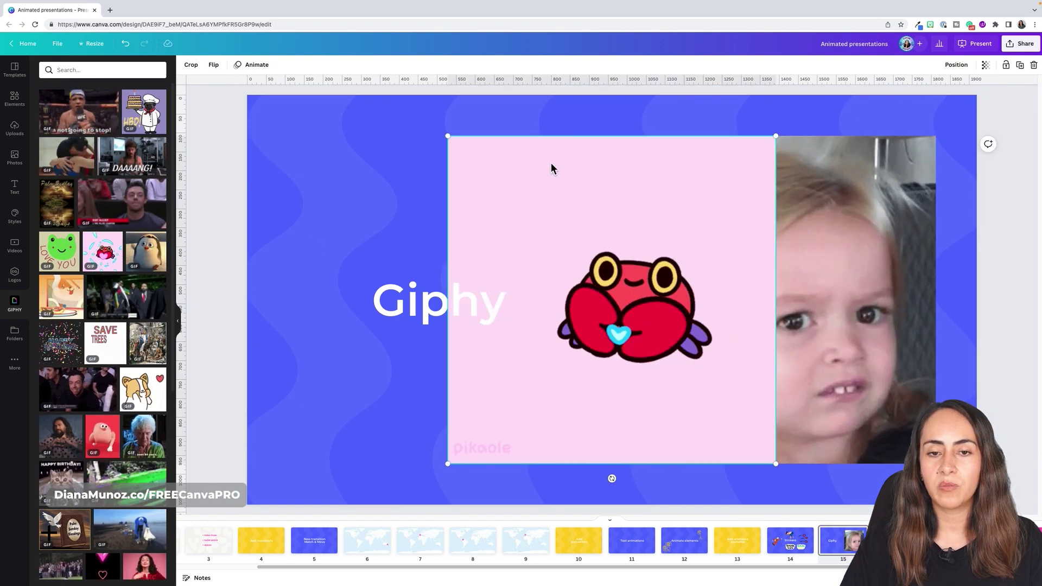
pyautogui.moveTo(775, 462); pyautogui.dragTo(543, 309)
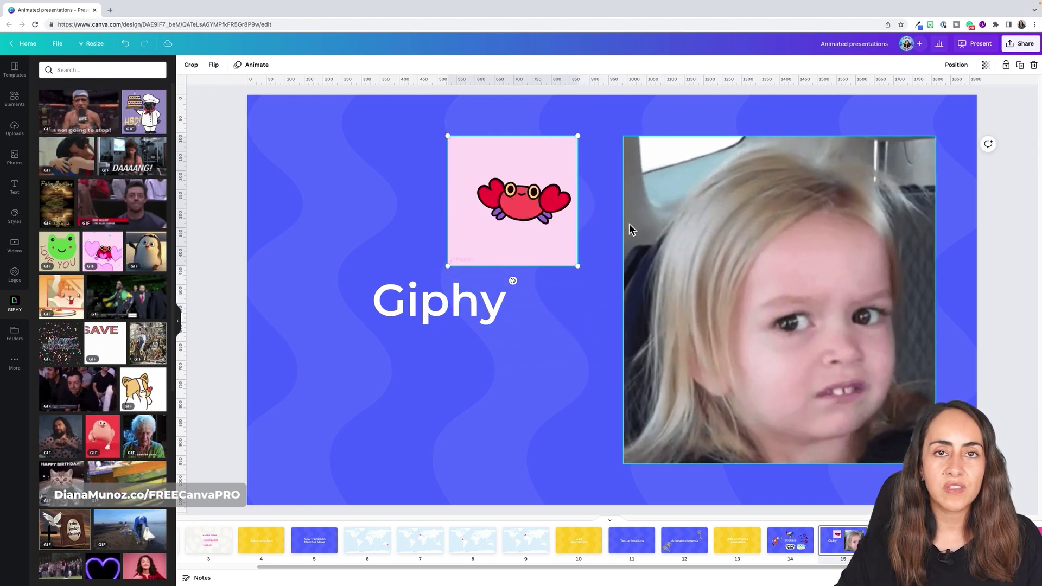
# Search GIPHY for "flying cat", add the rainbow space GIF, and shrink and place it below the Giphy heading.
pyautogui.click(76, 70)
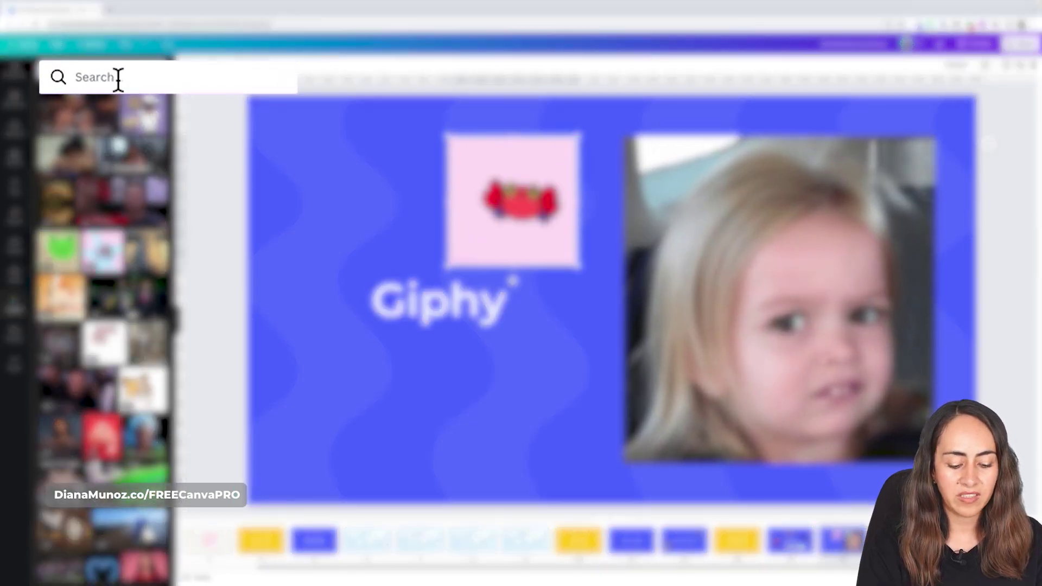
pyautogui.write('flying cat')
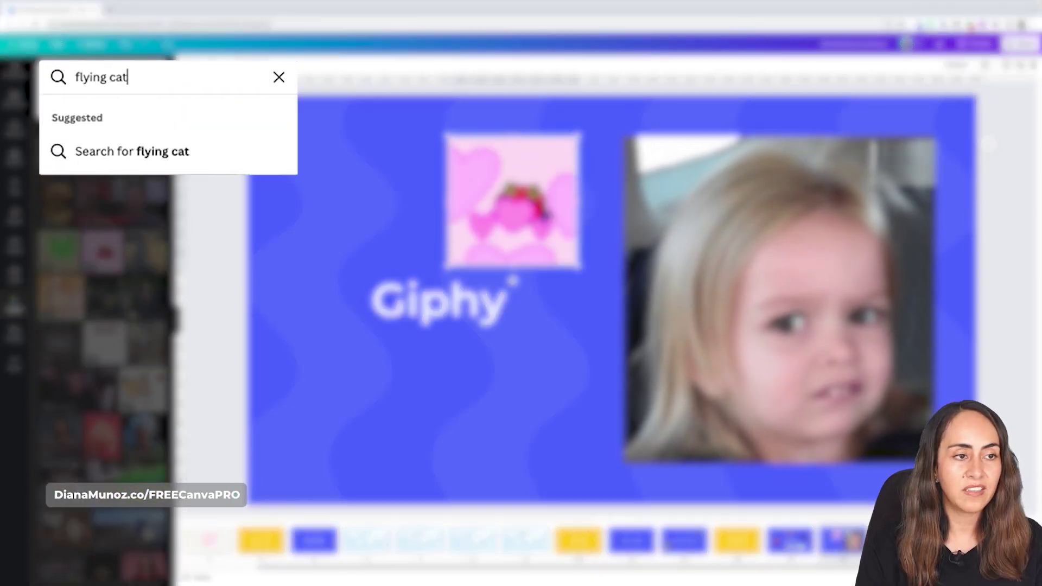
pyautogui.press('Return')
pyautogui.click(73, 227)
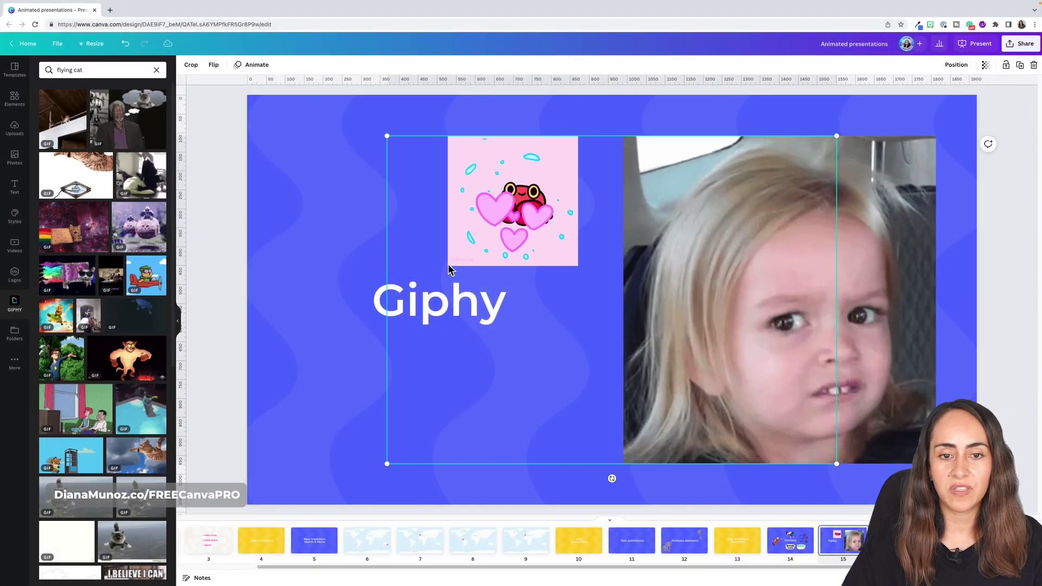
pyautogui.moveTo(844, 140); pyautogui.dragTo(565, 360)
pyautogui.moveTo(514, 426); pyautogui.dragTo(537, 424)
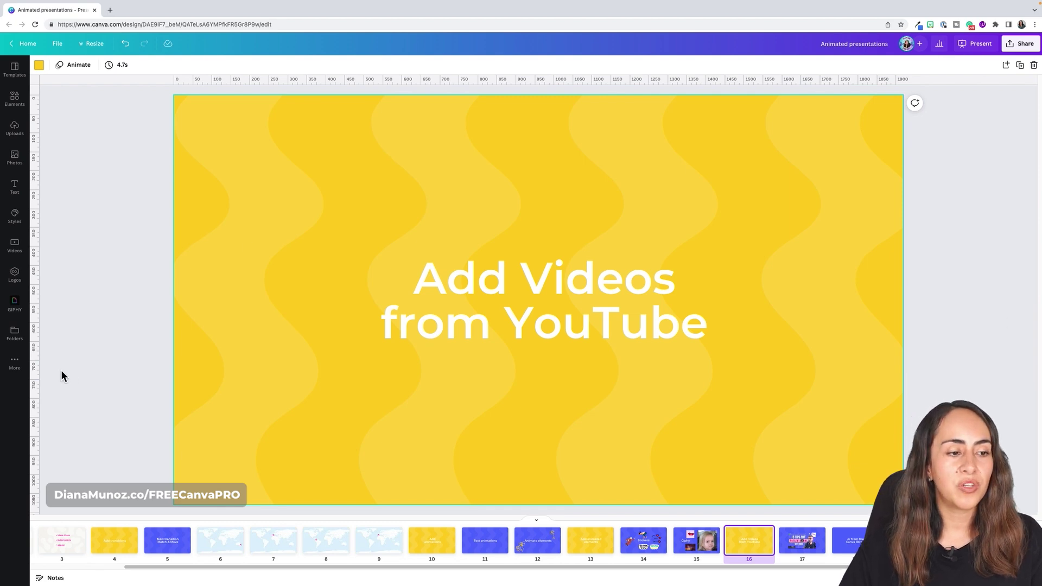
# Search the YouTube app for "design with canva presentations" and add the video "5 tips to create better PRESENTATIONS with Canva" to page 16.
pyautogui.click(14, 362)
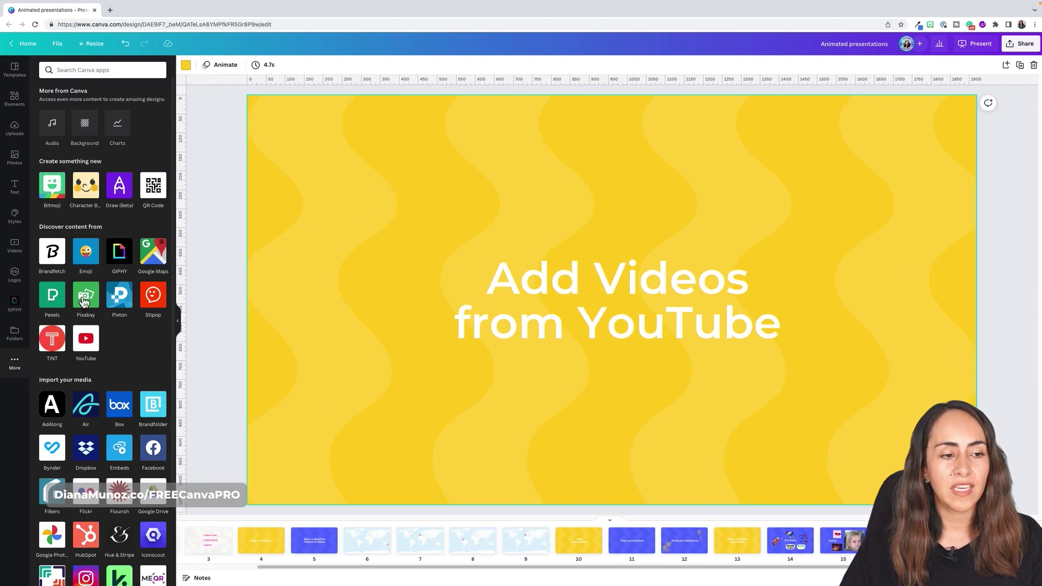
pyautogui.click(92, 341)
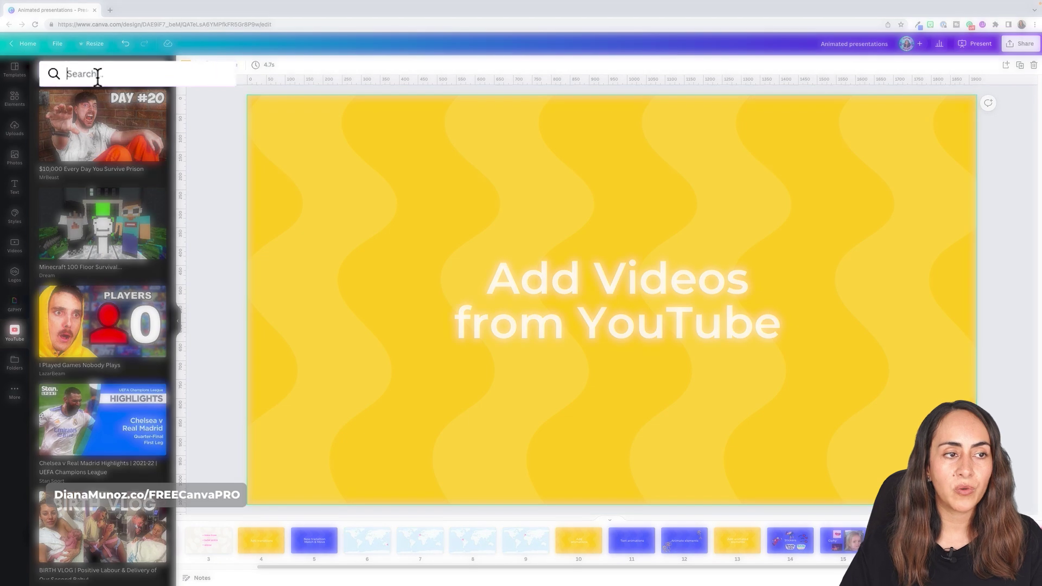
pyautogui.click(76, 71)
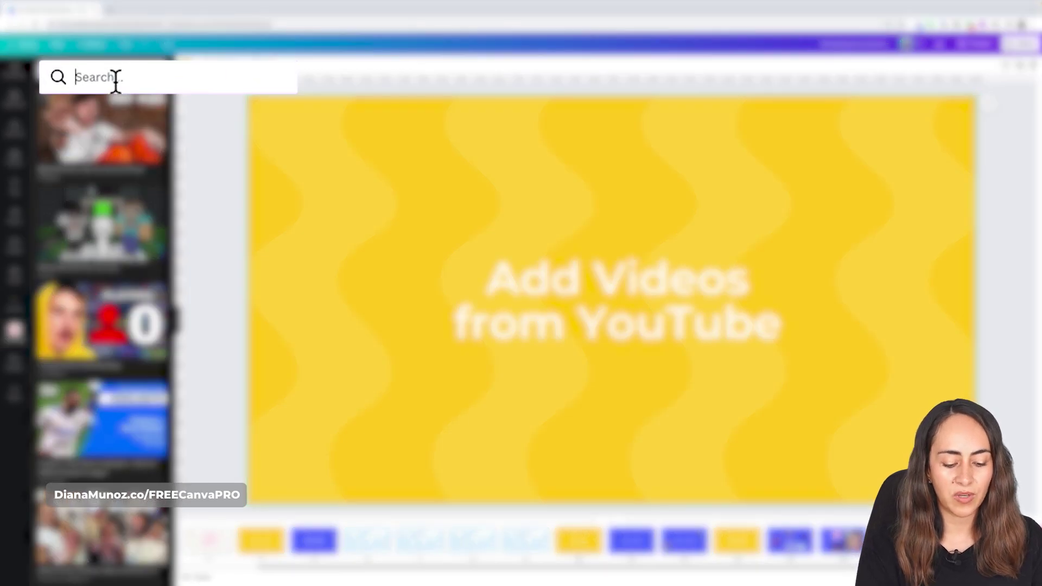
pyautogui.write('design')
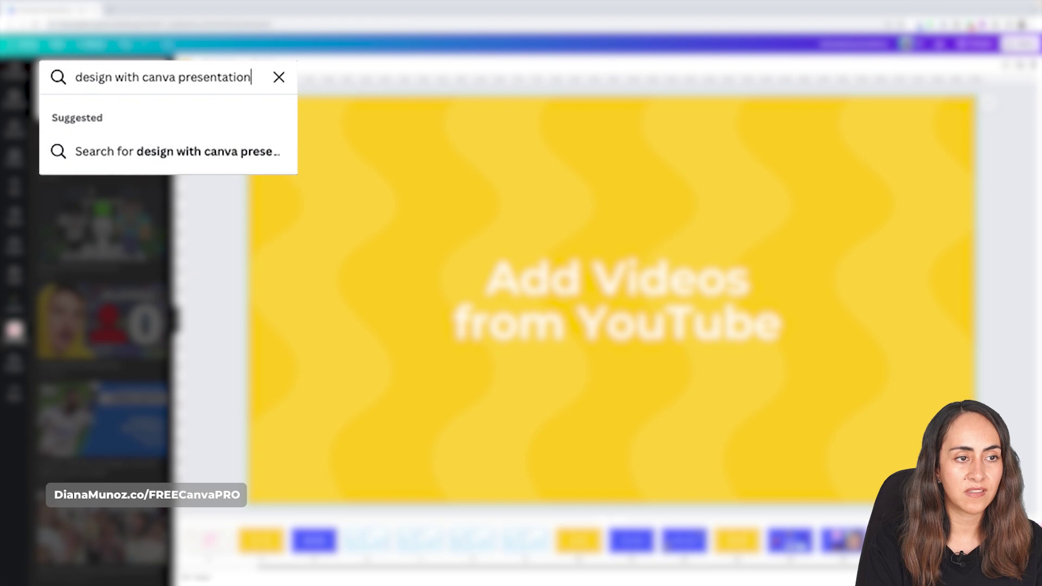
pyautogui.write('with canva presentations')
pyautogui.press('Return')
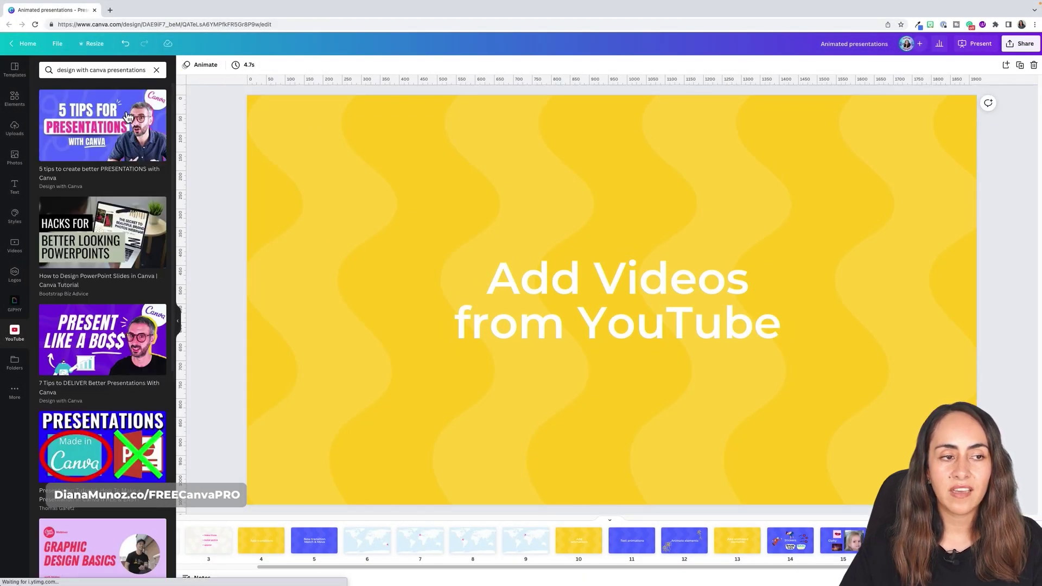
pyautogui.click(80, 126)
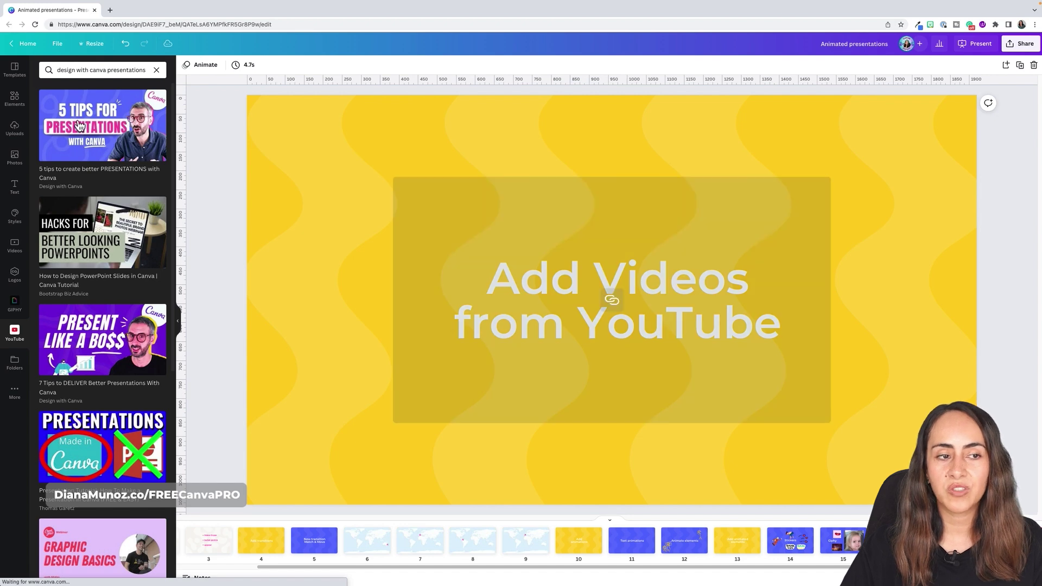
# Shrink the "5 tips to create better PRESENTATIONS with Canva" video and center it below the "Add Videos from YouTube" heading.
pyautogui.moveTo(783, 226); pyautogui.dragTo(811, 272)
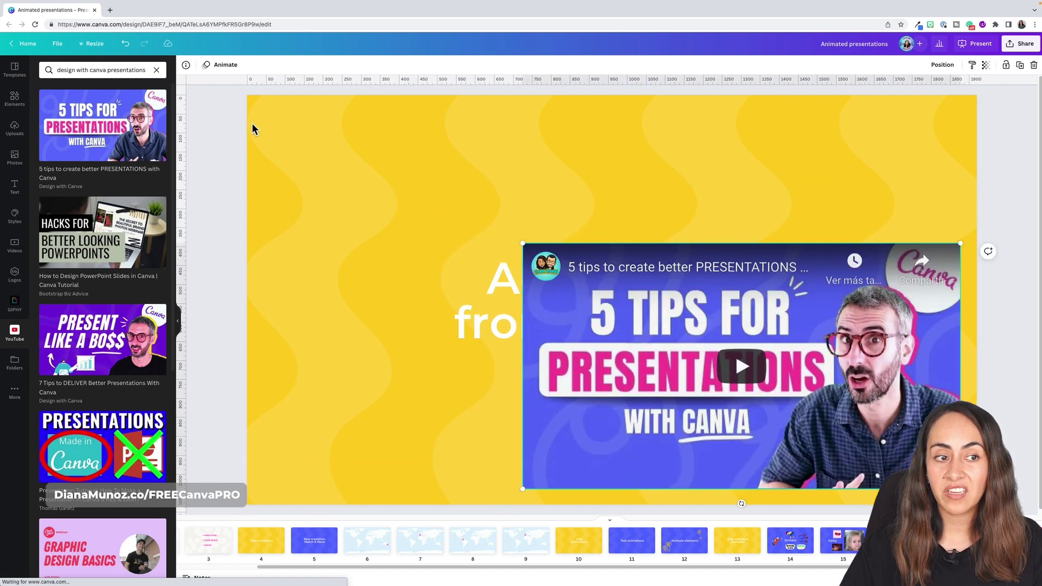
pyautogui.doubleClick(571, 267)
pyautogui.moveTo(527, 246); pyautogui.dragTo(739, 326)
pyautogui.moveTo(822, 422); pyautogui.dragTo(681, 424)
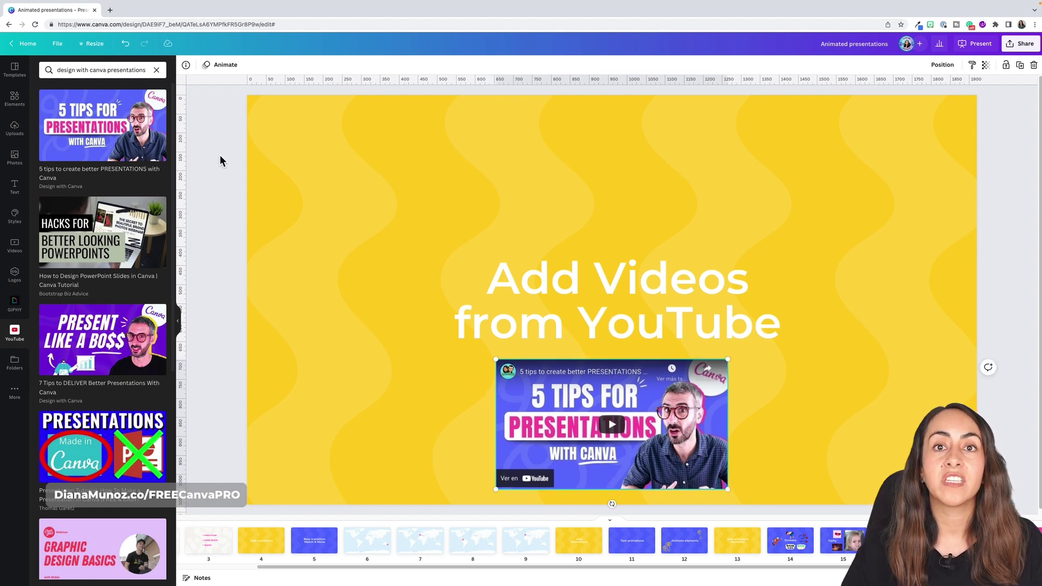
pyautogui.click(157, 71)
pyautogui.write('https://youtu.be/RWJ47aemC1U')
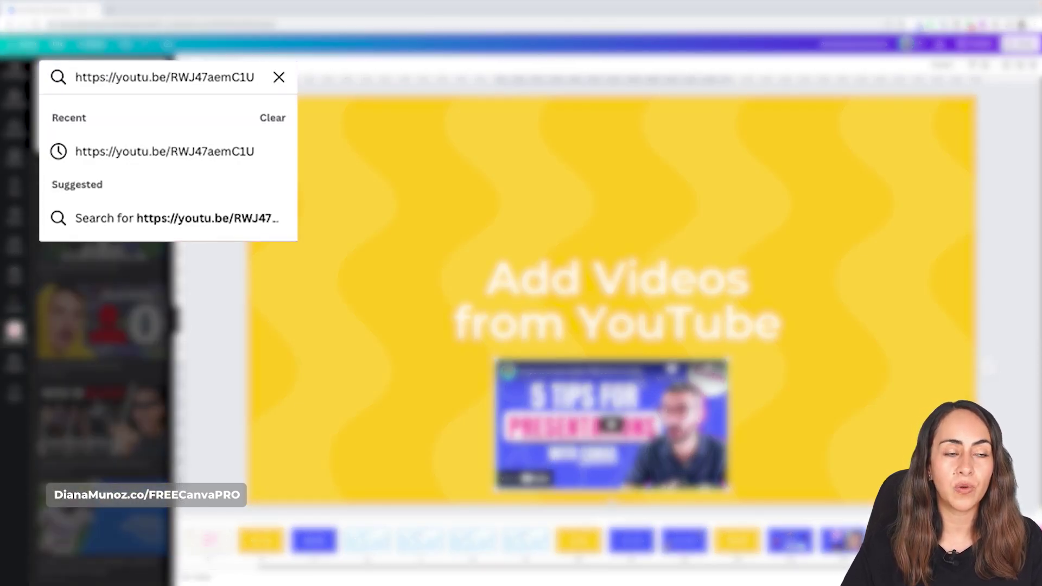
pyautogui.press('Return')
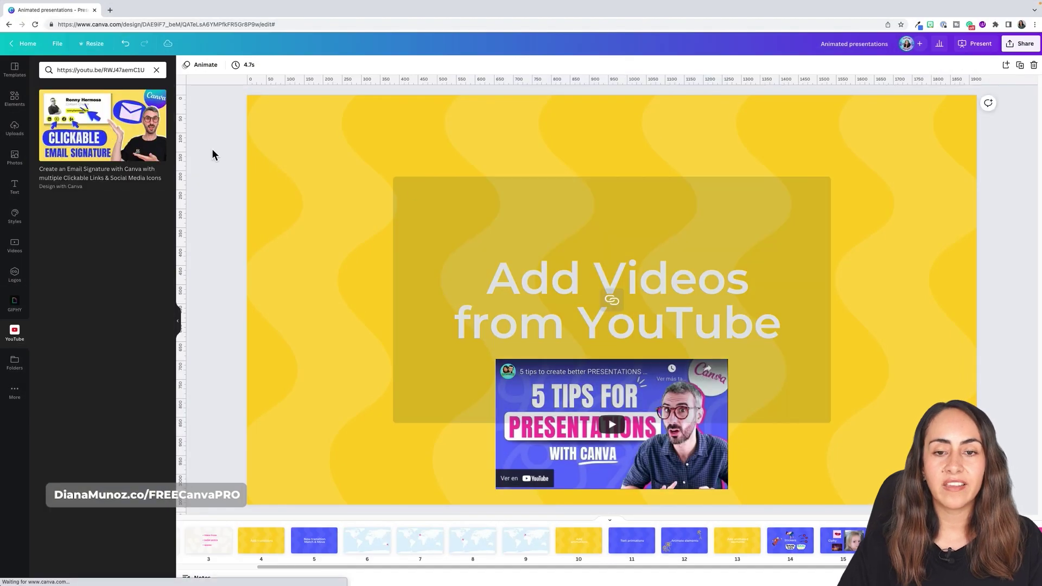
pyautogui.moveTo(791, 391); pyautogui.dragTo(673, 332)
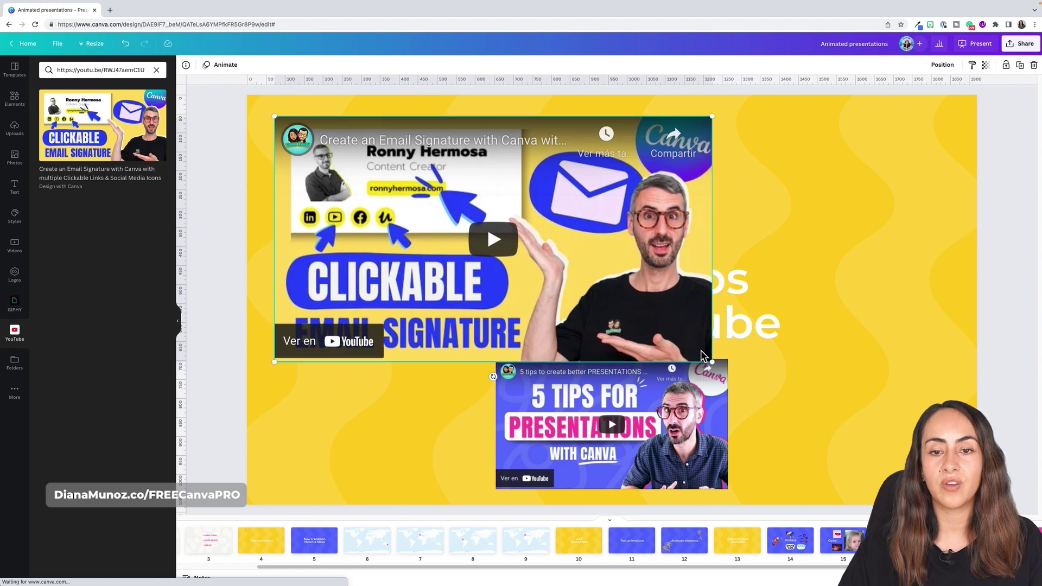
pyautogui.moveTo(711, 363); pyautogui.dragTo(498, 274)
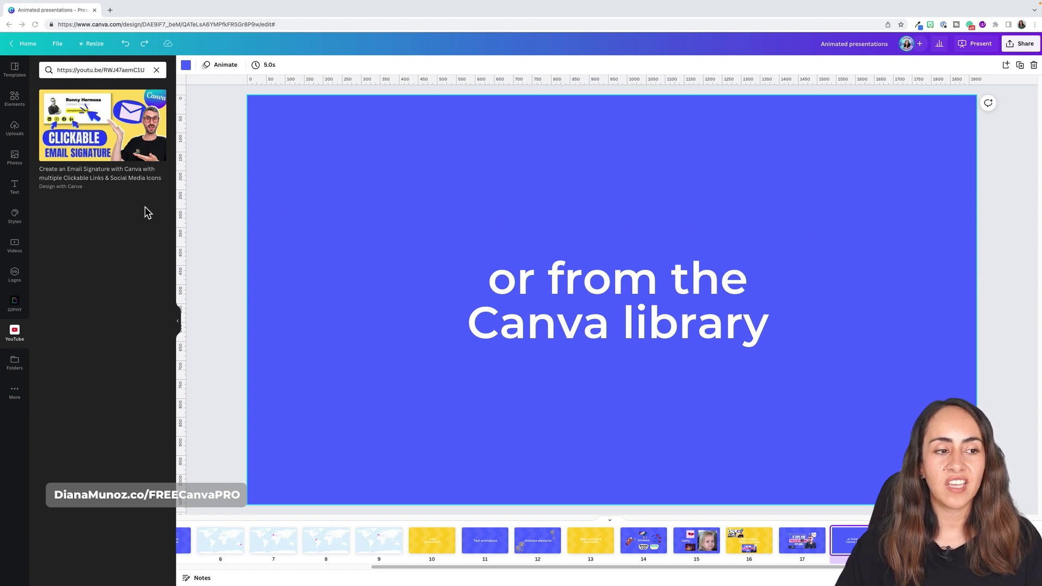
# Set the foggy forest video from the library's Nature category as the background of the "or from the Canva library" page.
pyautogui.click(24, 252)
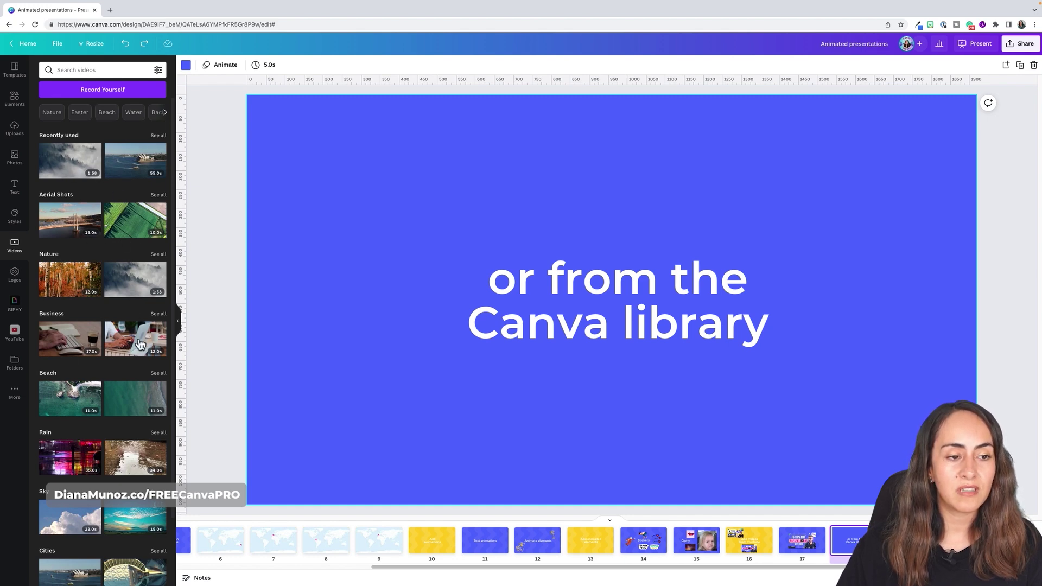
pyautogui.scroll(-4, 140, 343)
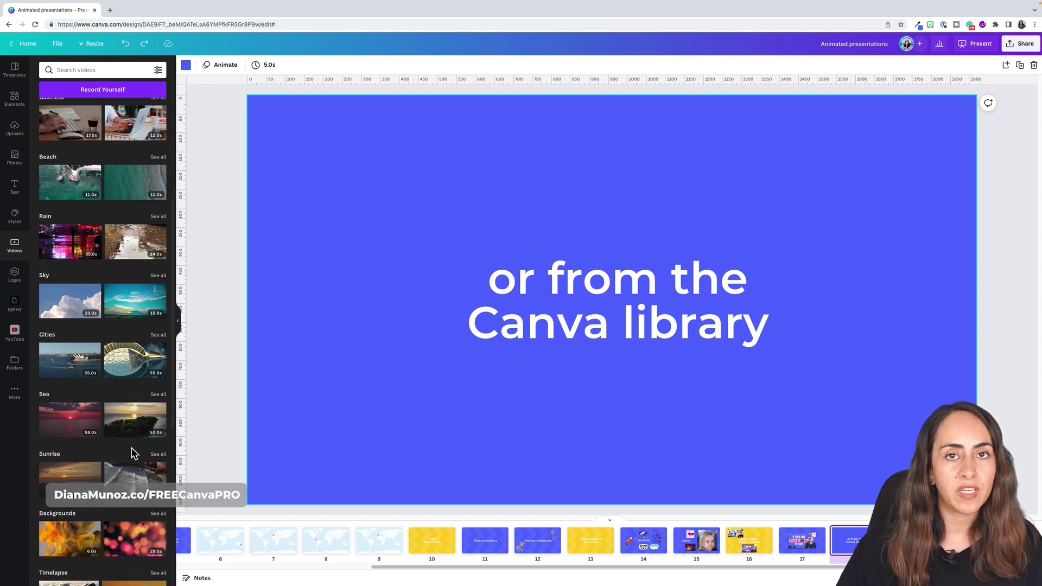
pyautogui.scroll(4, 132, 448)
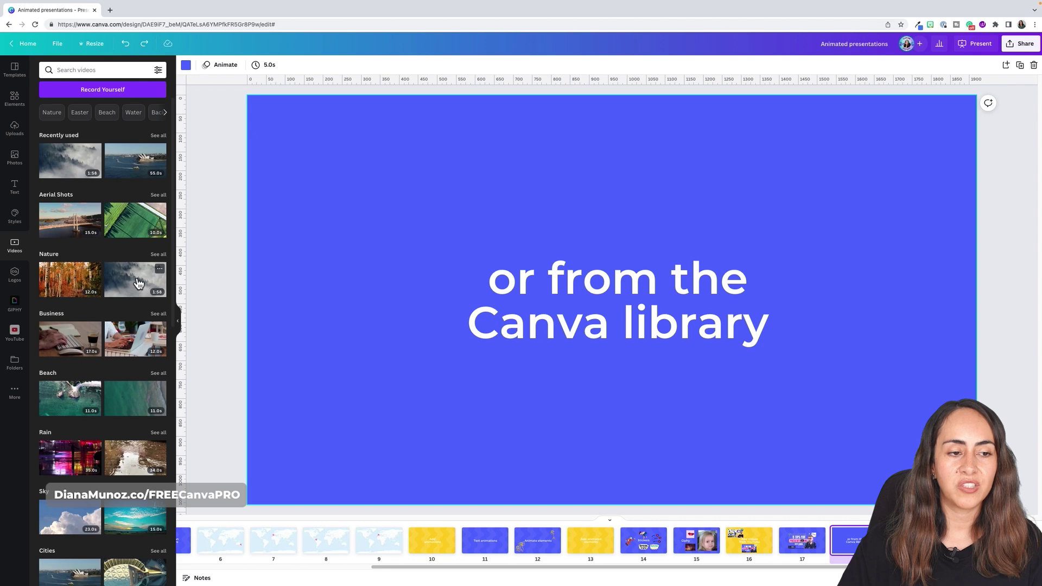
pyautogui.moveTo(135, 286); pyautogui.dragTo(279, 267)
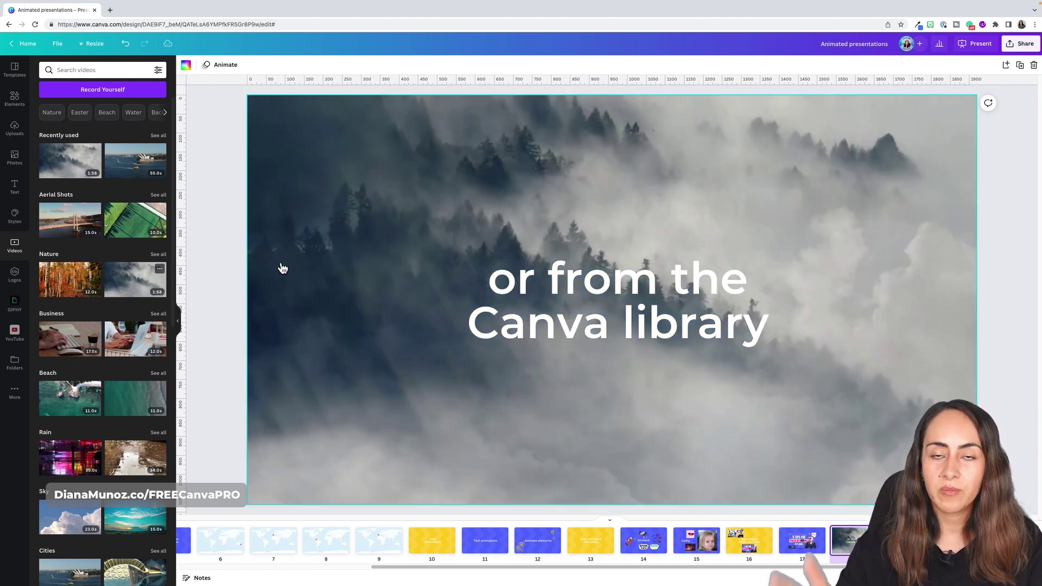